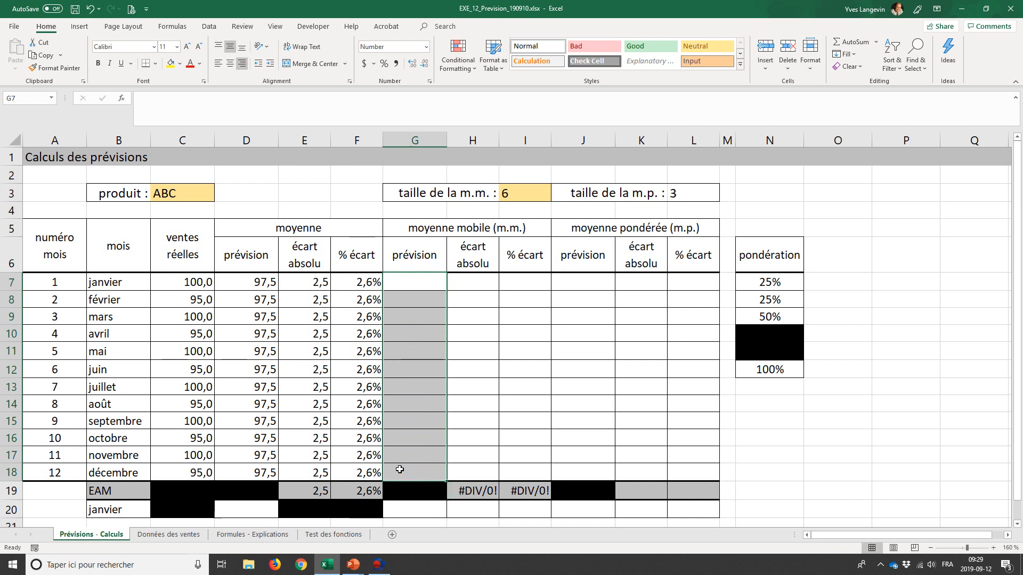
Insert an IF function from the full function list in cell G7, the January moving-average forecast.
key("Up")
key("Down")
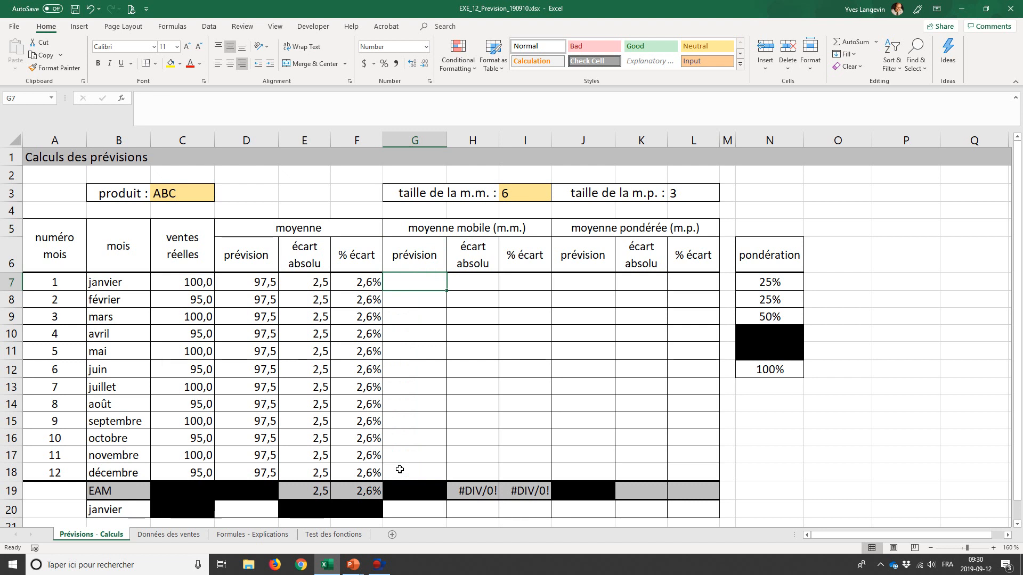
left_click(122, 99)
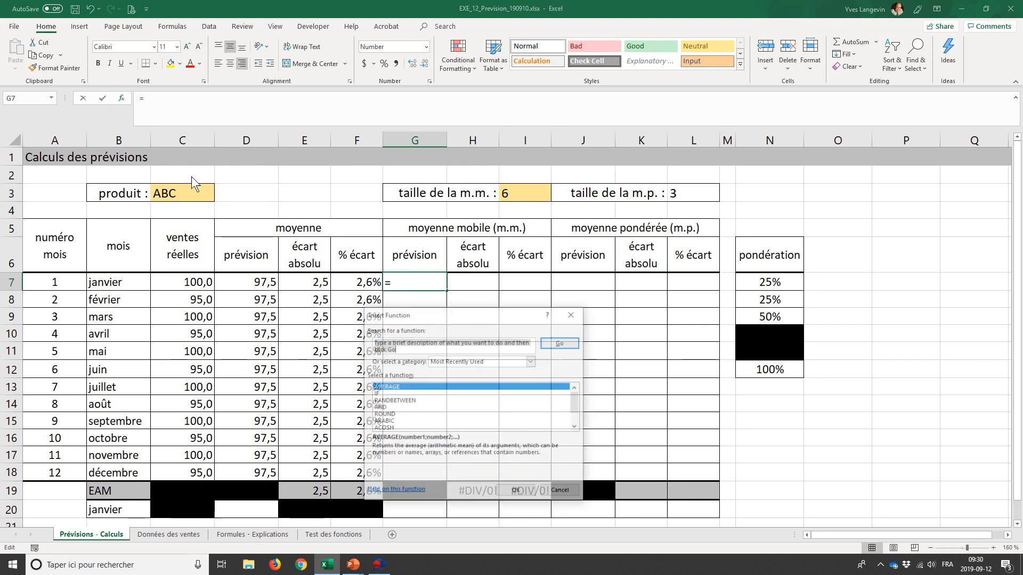
left_click_drag(434, 315, 490, 232)
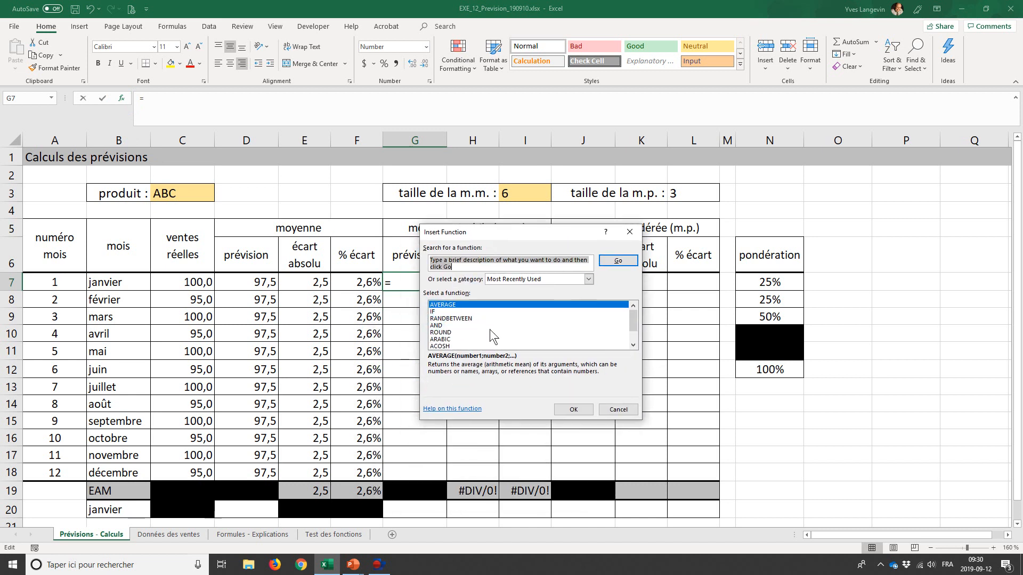
left_click(588, 279)
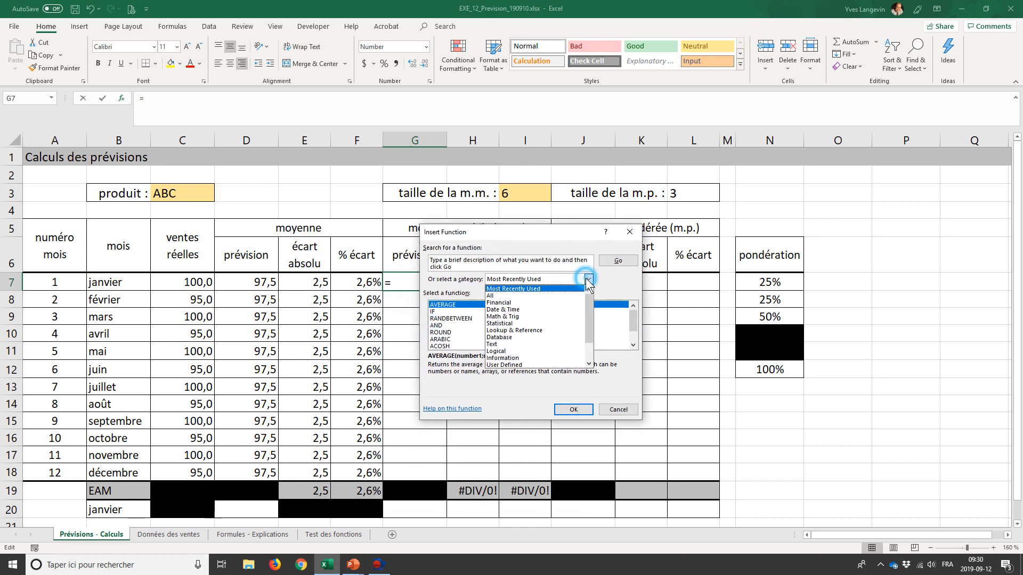
left_click(564, 294)
left_click(539, 323)
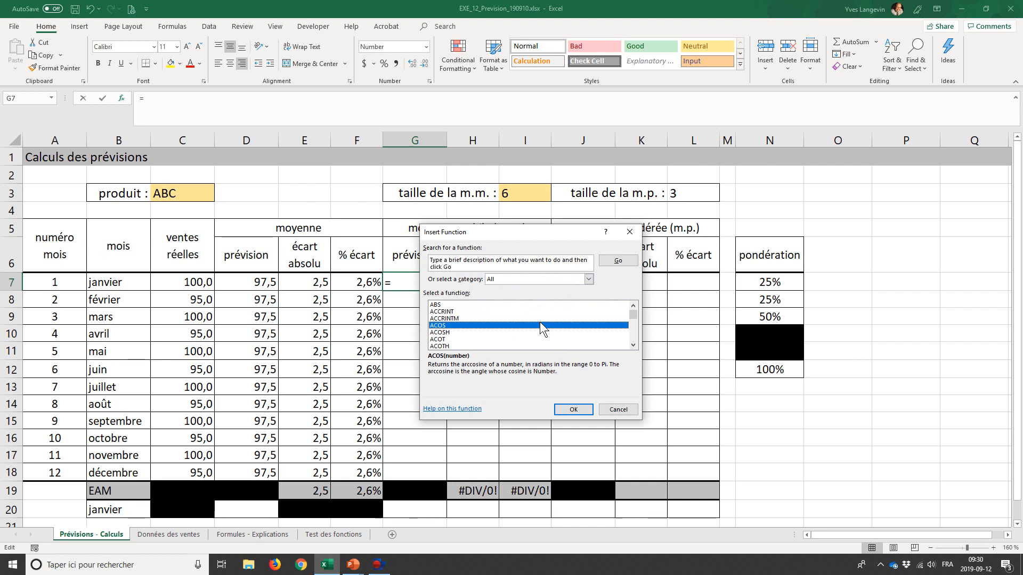
key("i")
key("Return")
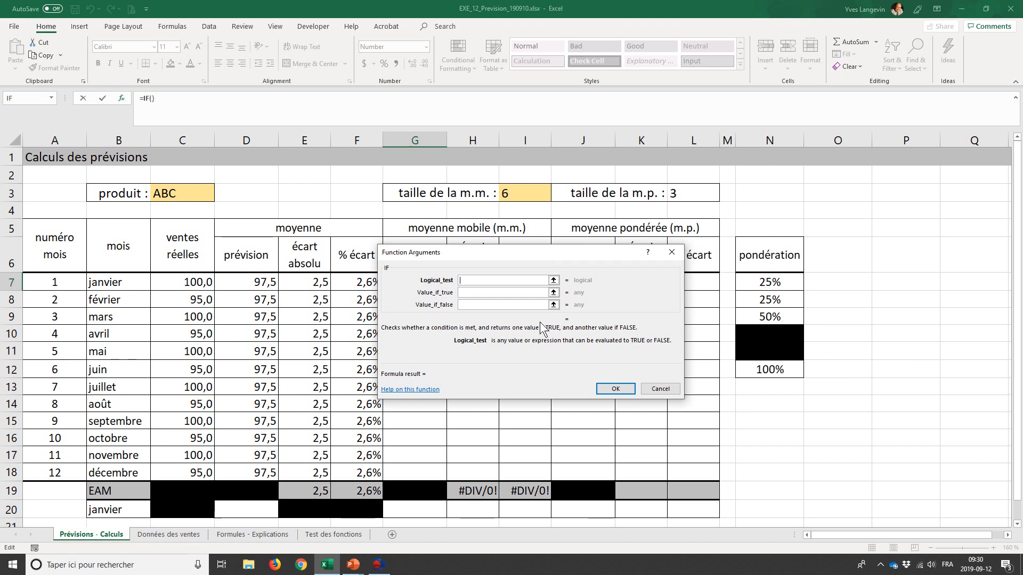
left_click_drag(570, 258, 451, 309)
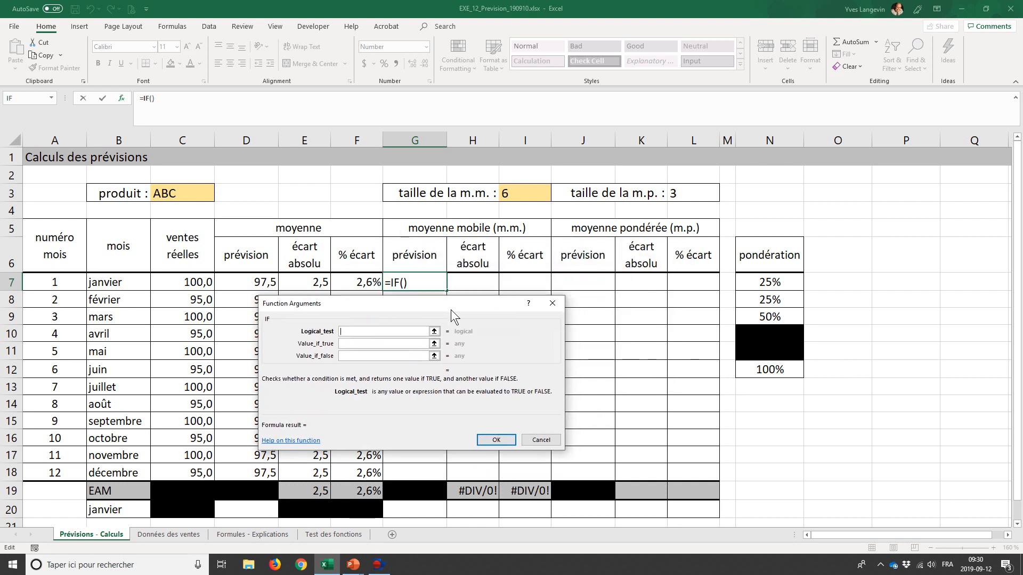
Set the IF's logical test to A7>$I$3 with an absolute reference, and its value if false to empty text ("").
left_click(75, 286)
type(">")
left_click(531, 197)
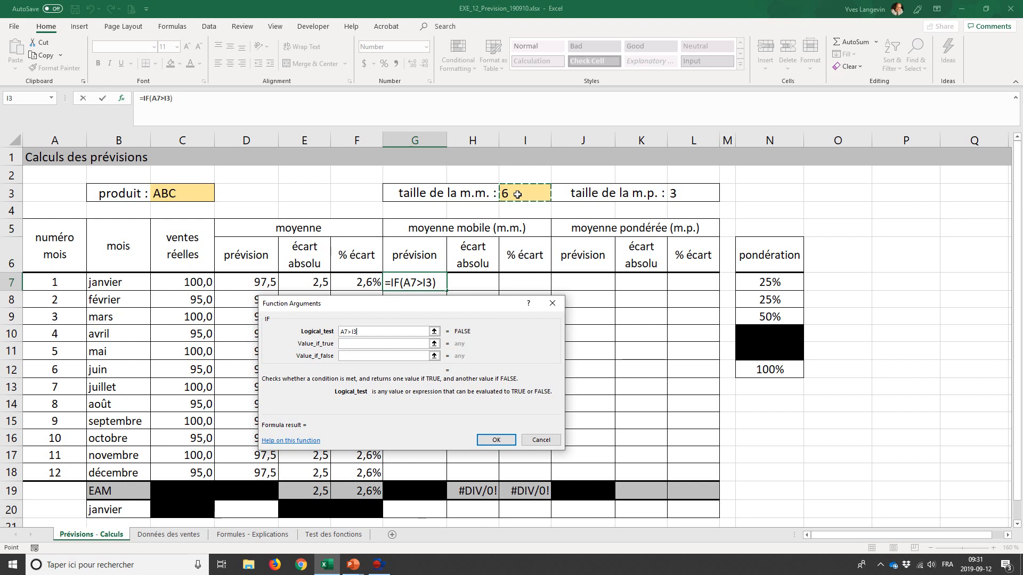
key("F4")
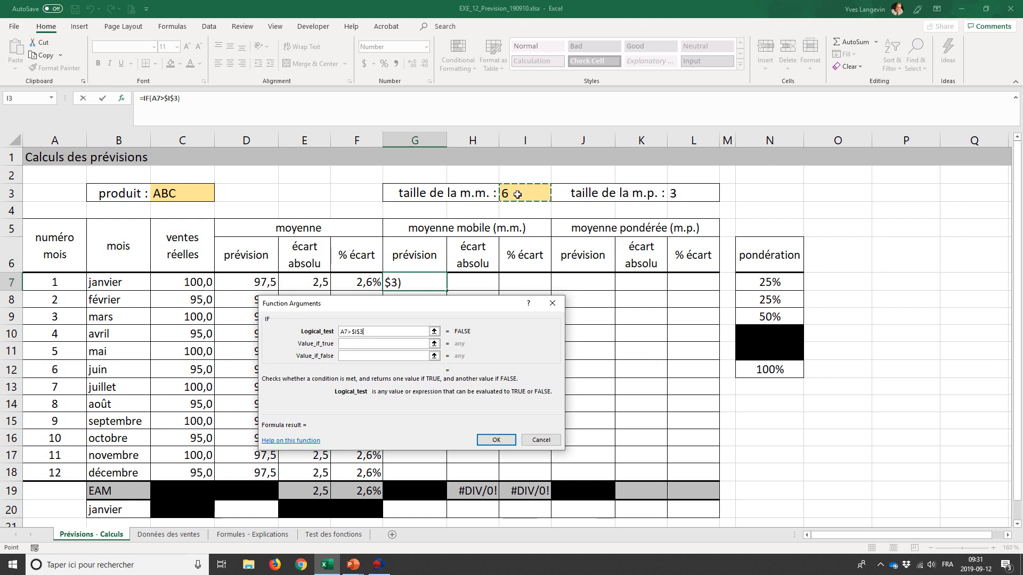
key("F4")
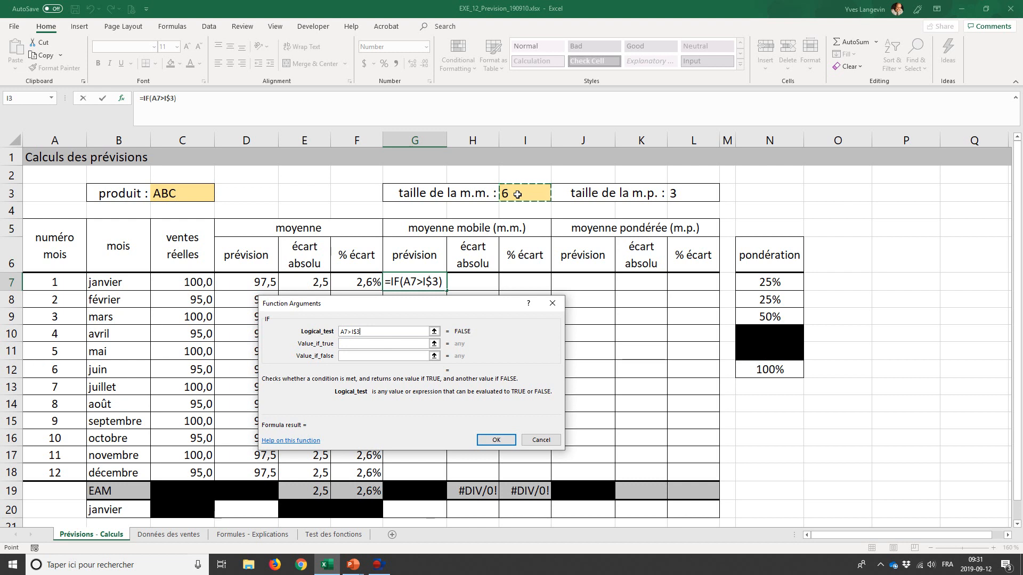
key("F4")
key("F4")
key("F4")
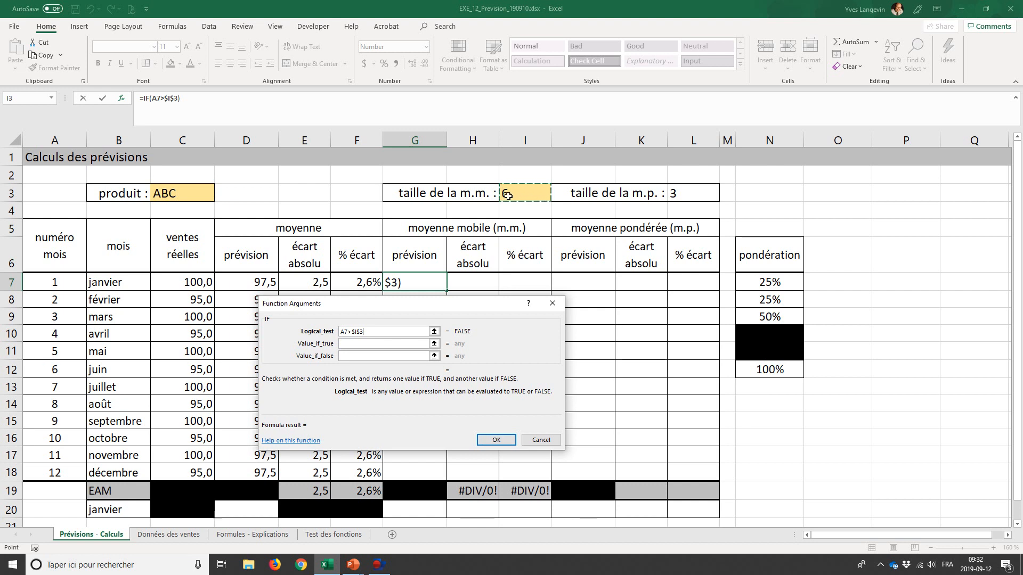
left_click(380, 356)
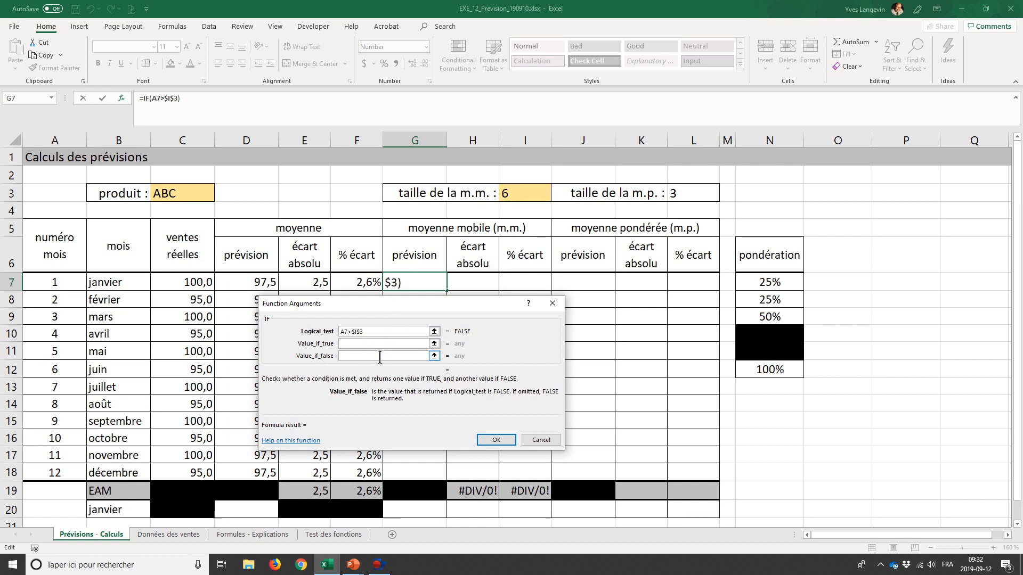
type("\"\"")
Nest a second IF function as the value if true of the first IF.
left_click(415, 344)
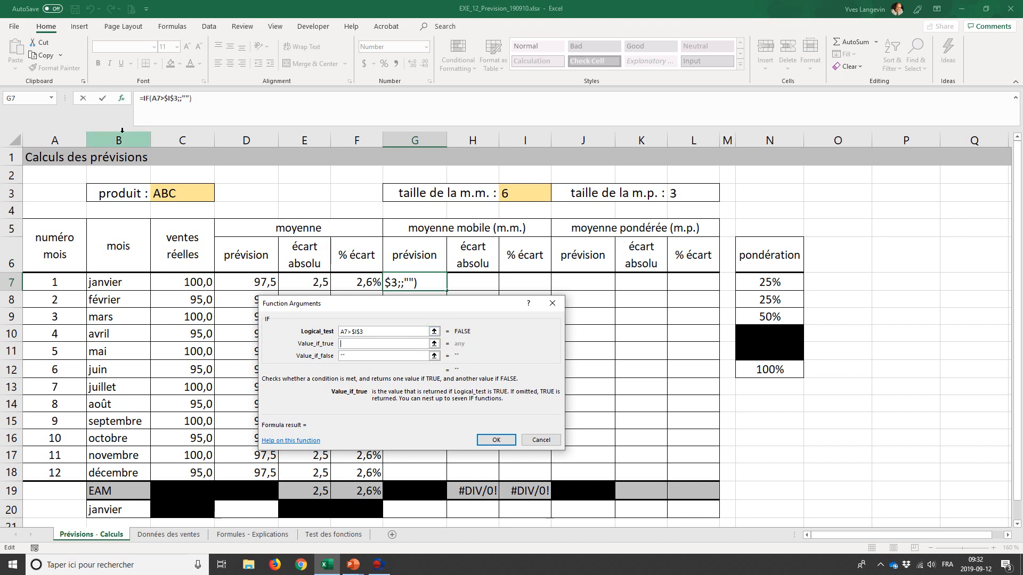
left_click(53, 98)
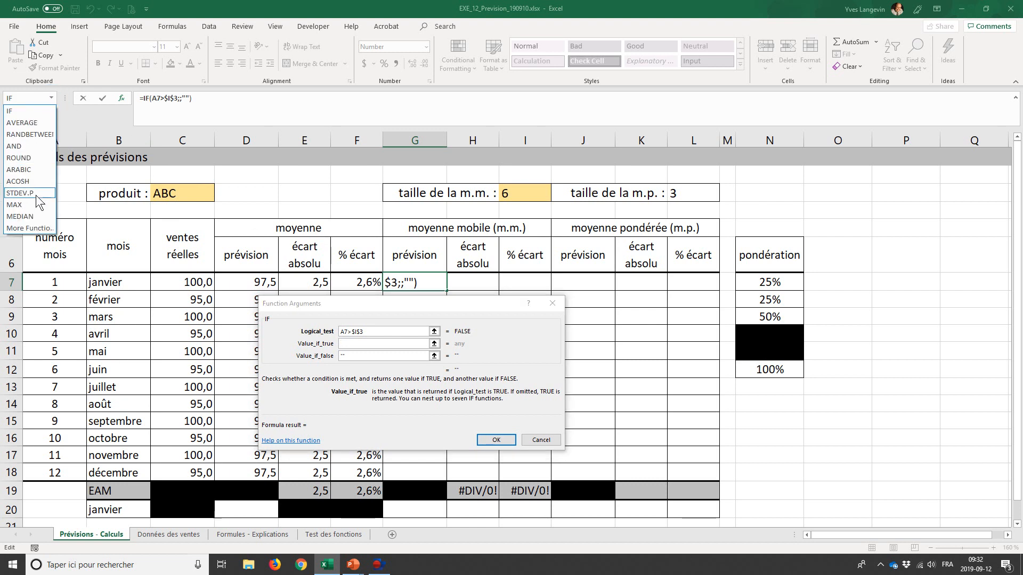
left_click(27, 228)
left_click(588, 280)
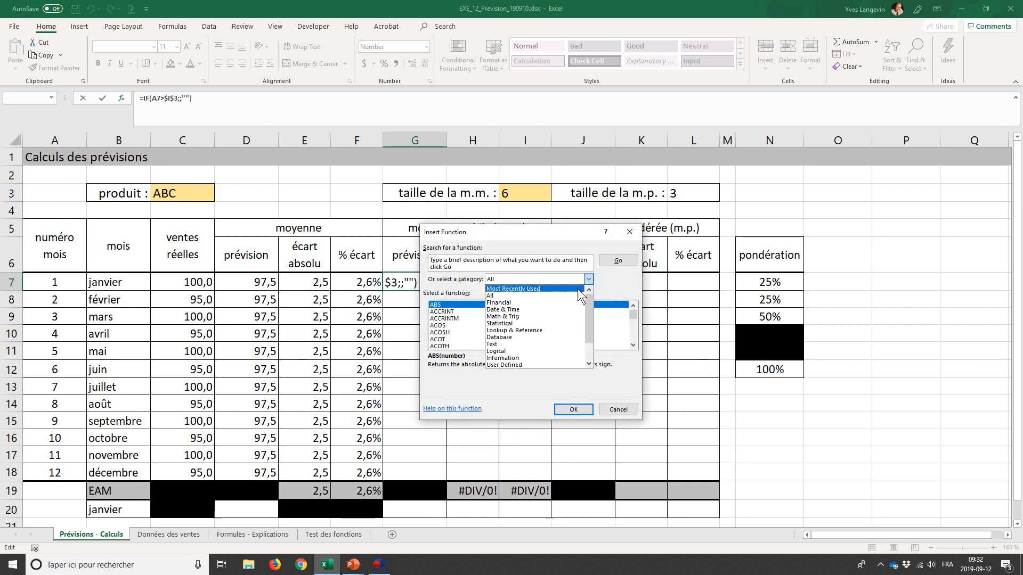
left_click(572, 295)
left_click(553, 325)
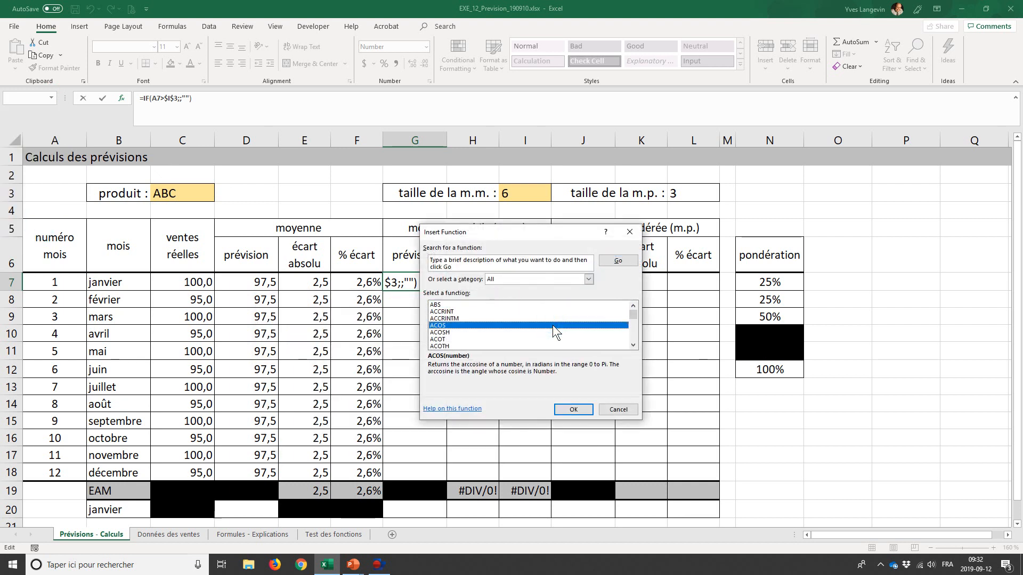
key("i")
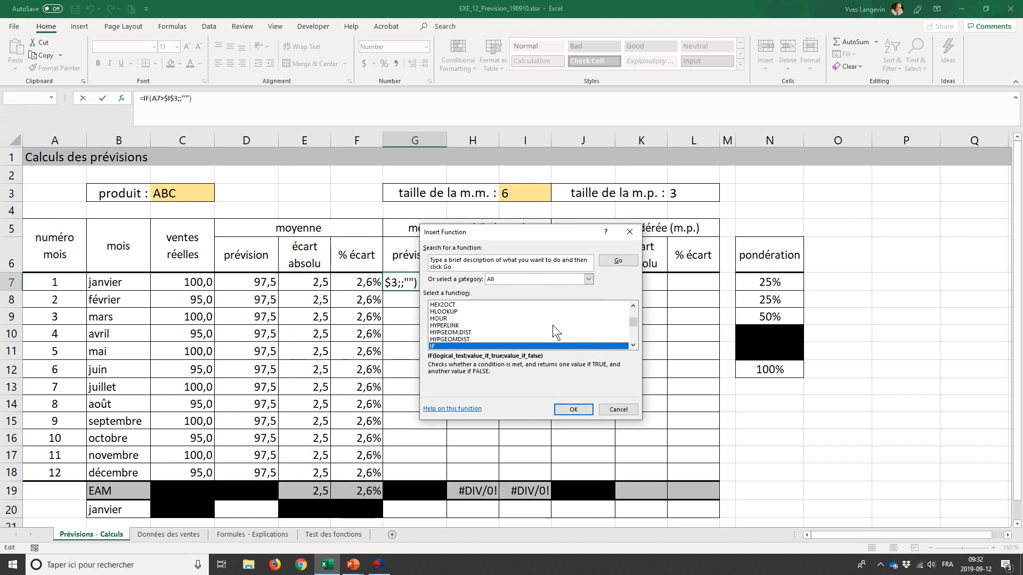
key("Return")
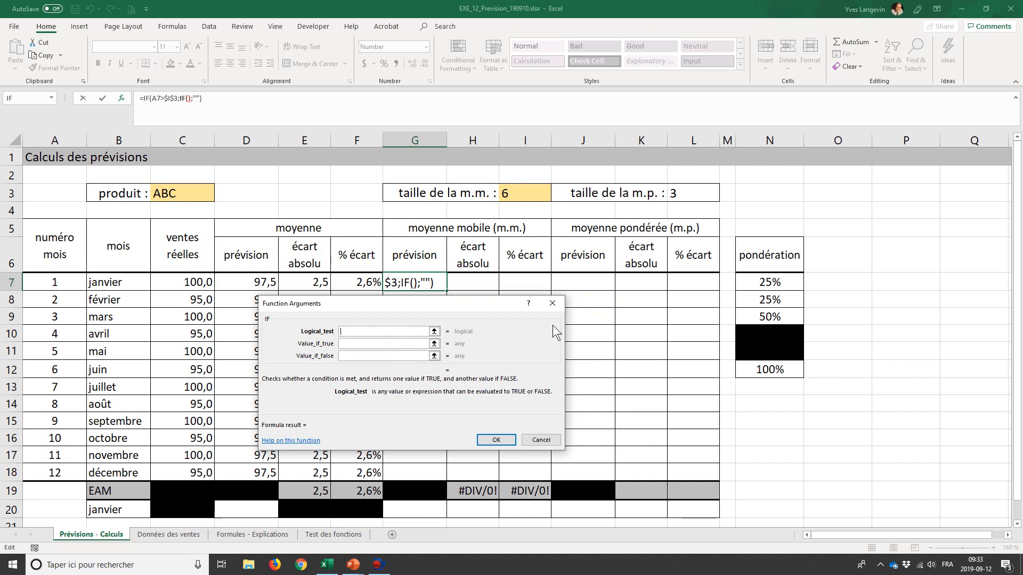
Set the nested IF's logical test to $I$3=2, using an absolute reference to the moving-average size.
left_click(535, 197)
key("F4")
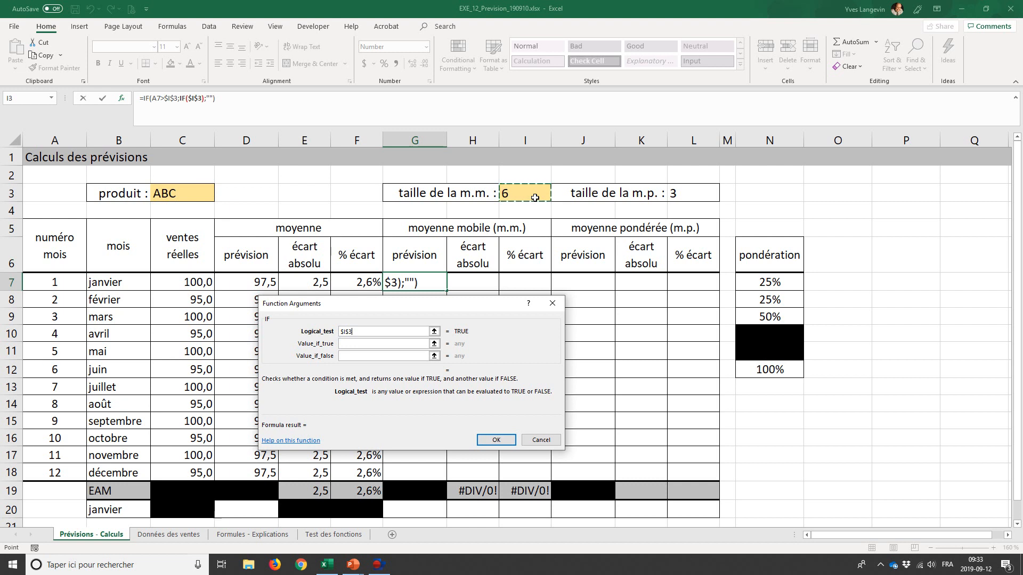
type("=2")
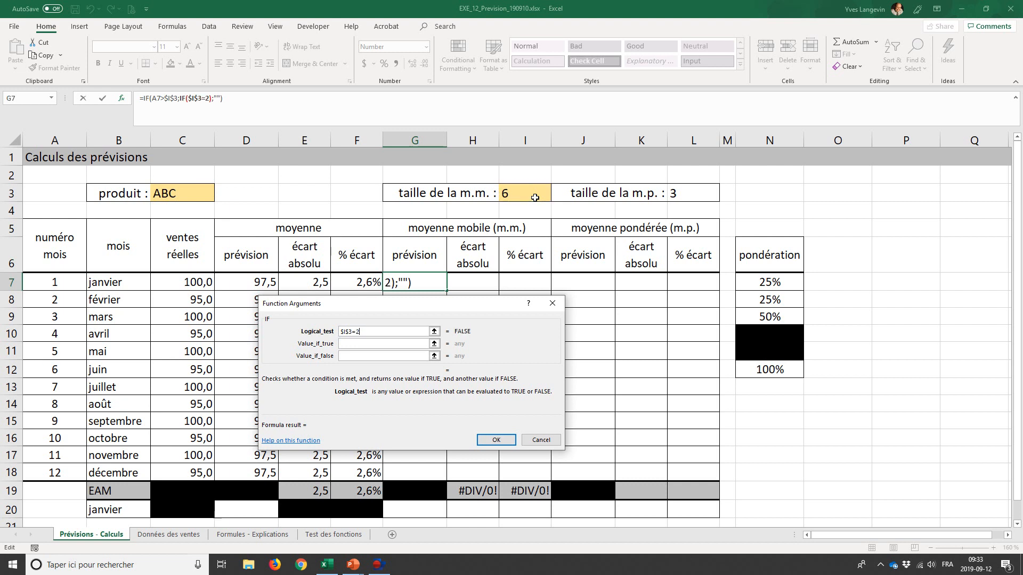
Nest an AVERAGE function as the value if true of the inner IF.
left_click(414, 344)
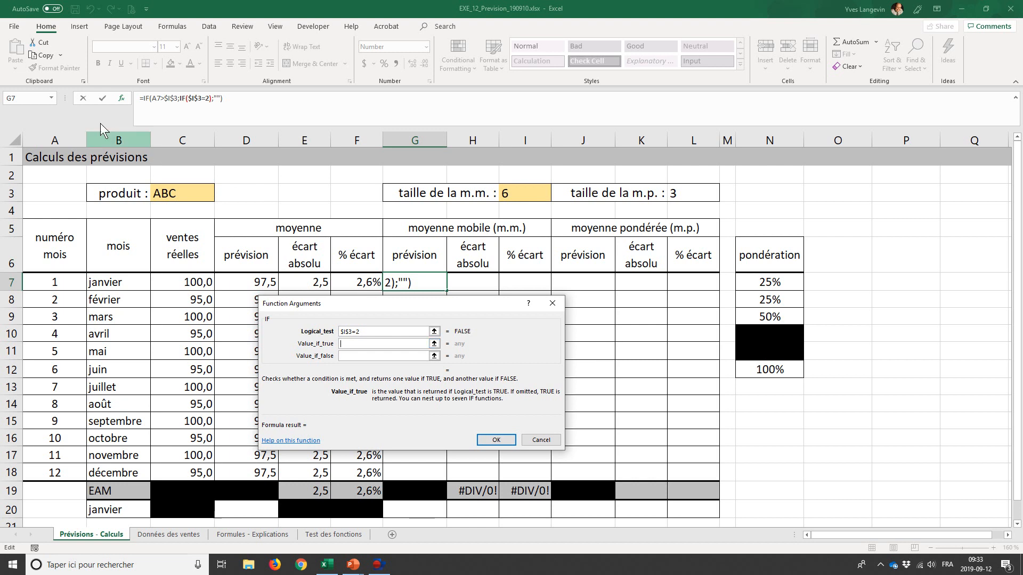
left_click(51, 101)
left_click(52, 100)
left_click(51, 101)
left_click(51, 101)
left_click(51, 100)
left_click(51, 100)
left_click(51, 100)
left_click(51, 101)
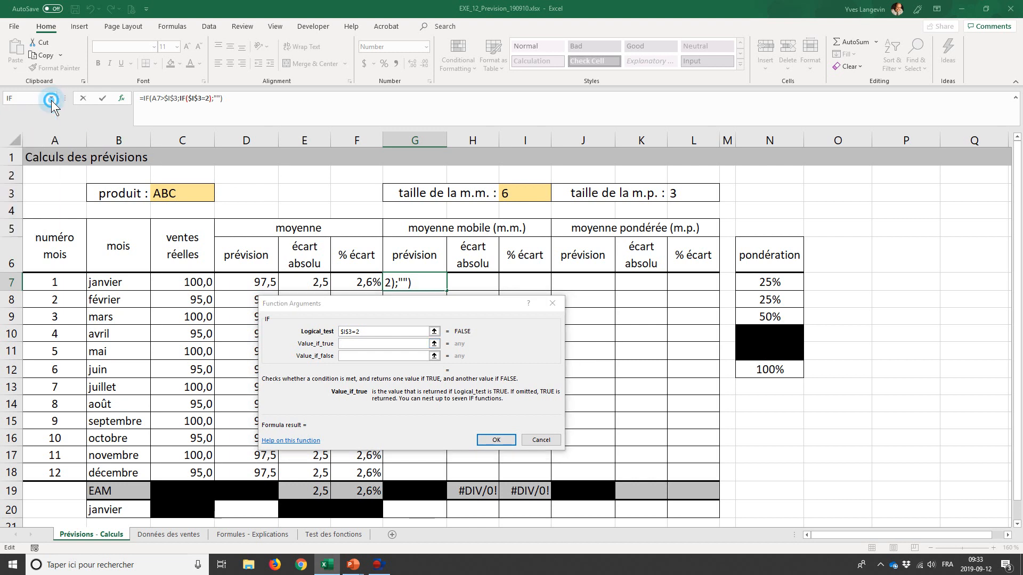
left_click(50, 101)
left_click(29, 228)
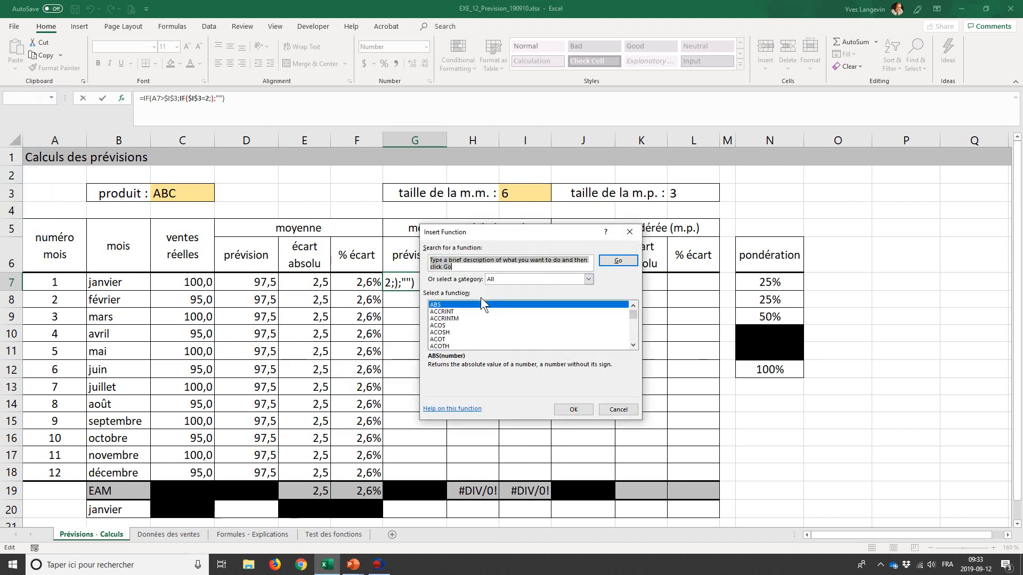
left_click(494, 319)
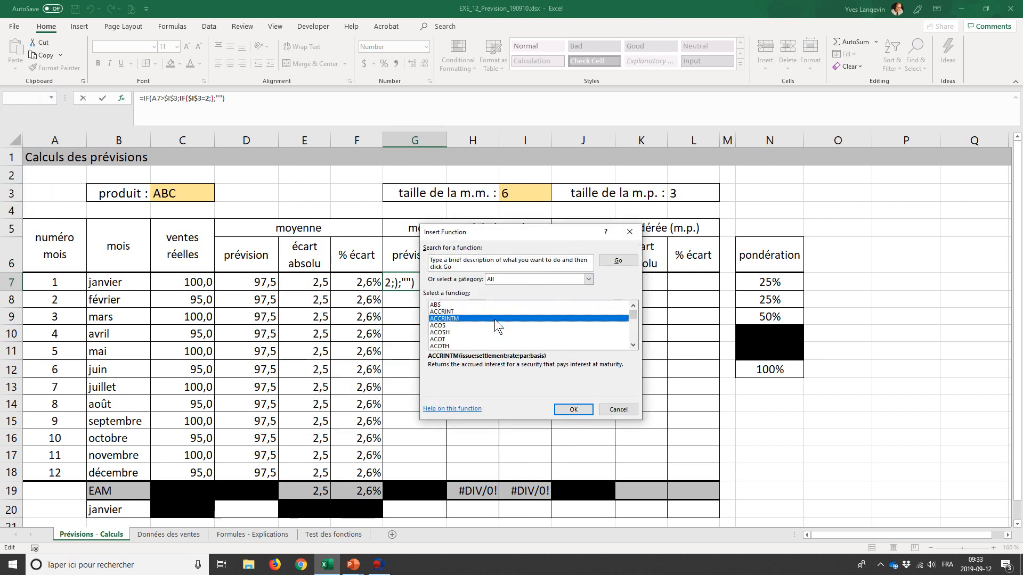
type("av")
key("Down")
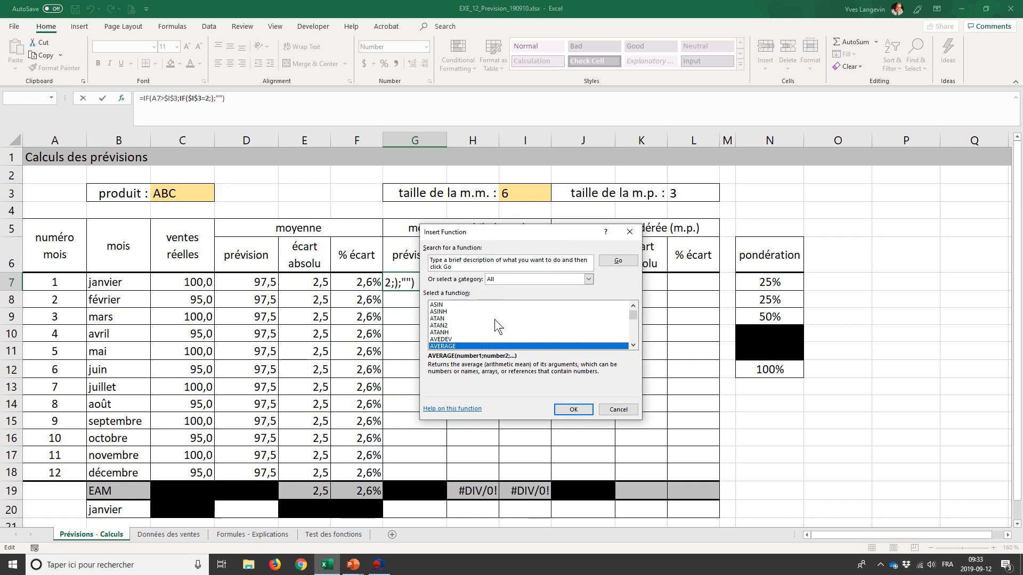
key("Return")
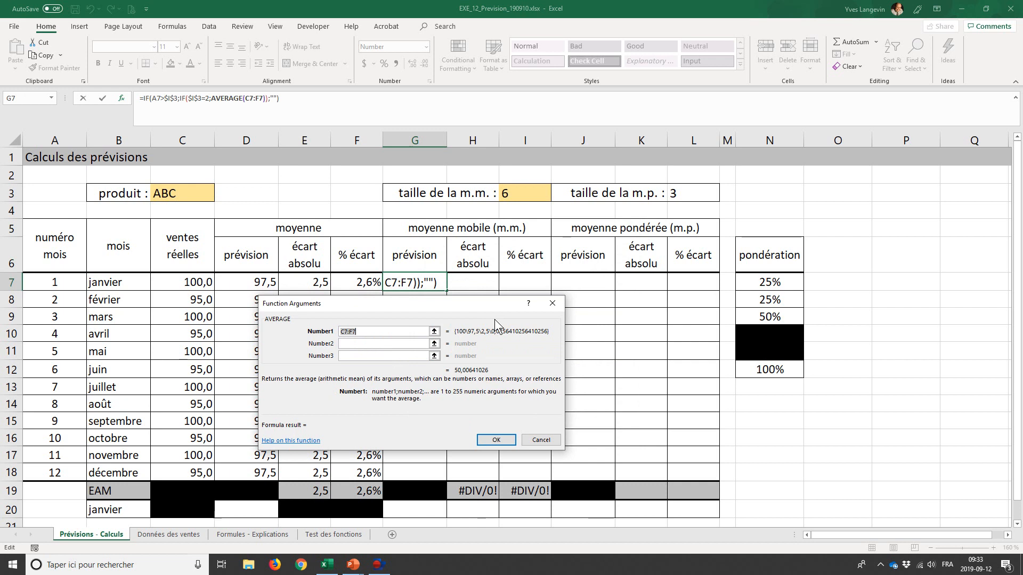
Replace the AVERAGE function's suggested range with C5:C6, the two cells above January's actual sales.
key("BackSpace")
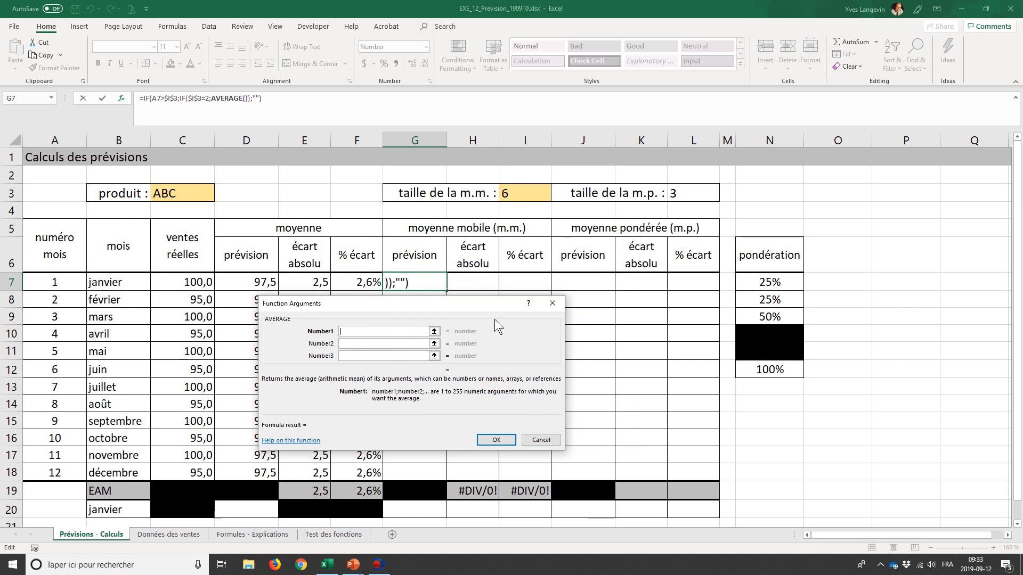
left_click(209, 255)
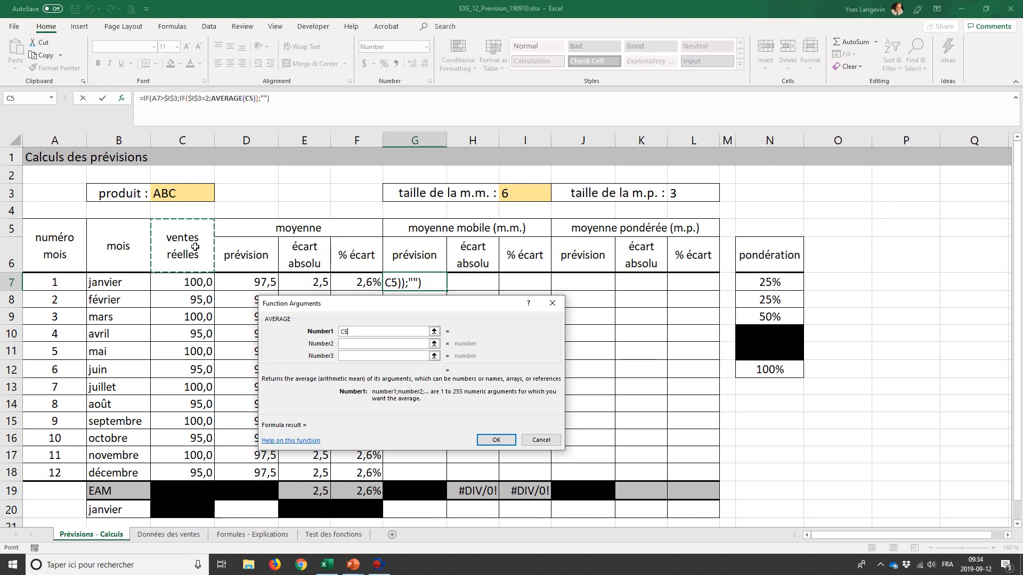
key("F8")
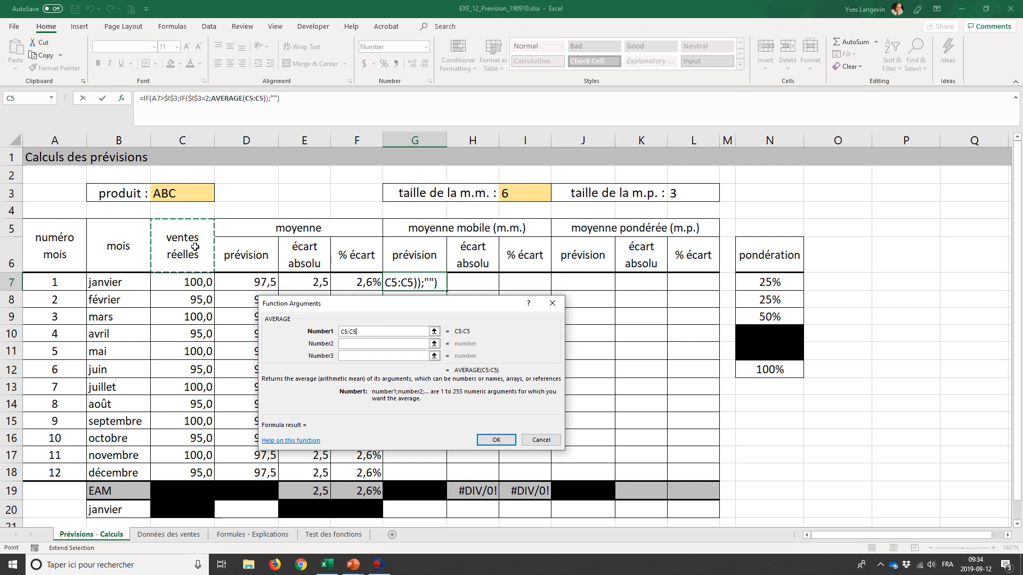
left_click(195, 247)
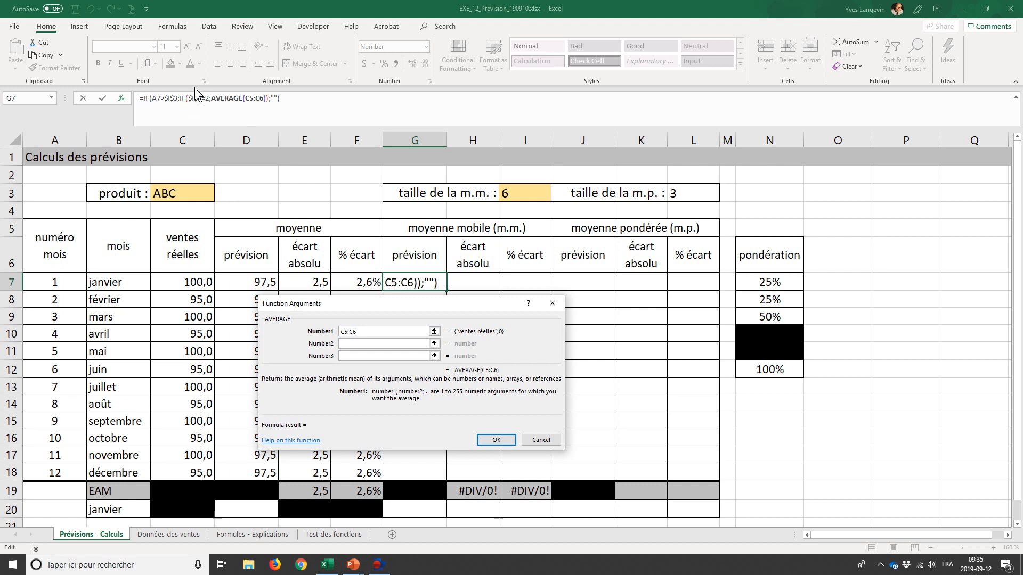
Return to the inner IF's arguments and review its logical test and value if true.
left_click(182, 98)
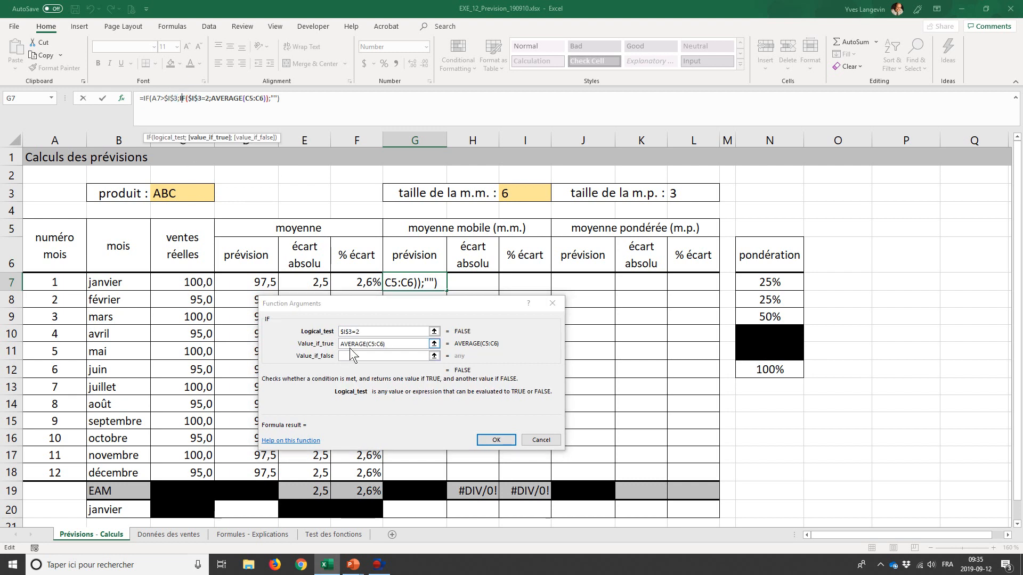
left_click(367, 331)
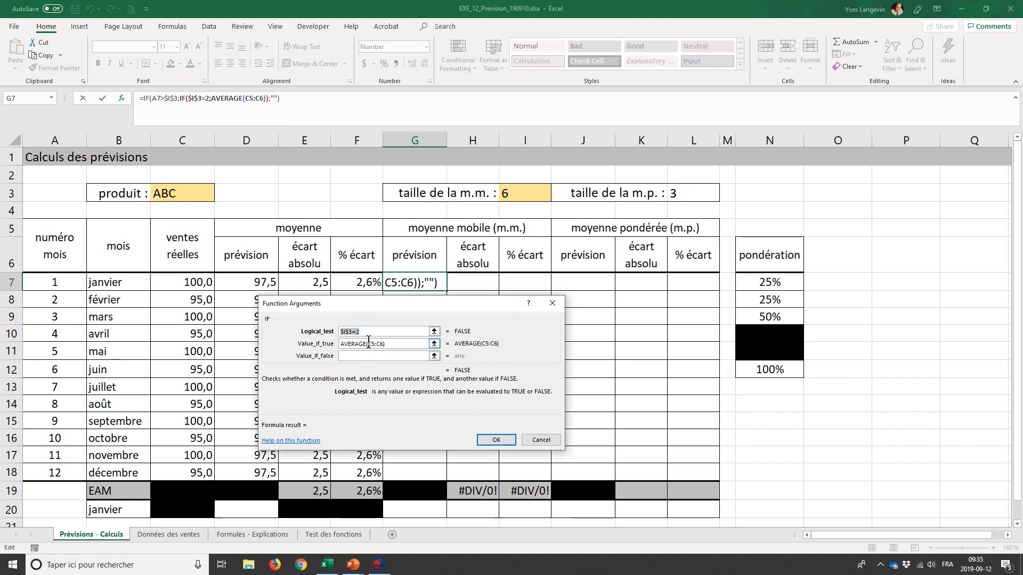
left_click(367, 344)
left_click_drag(366, 346, 334, 344)
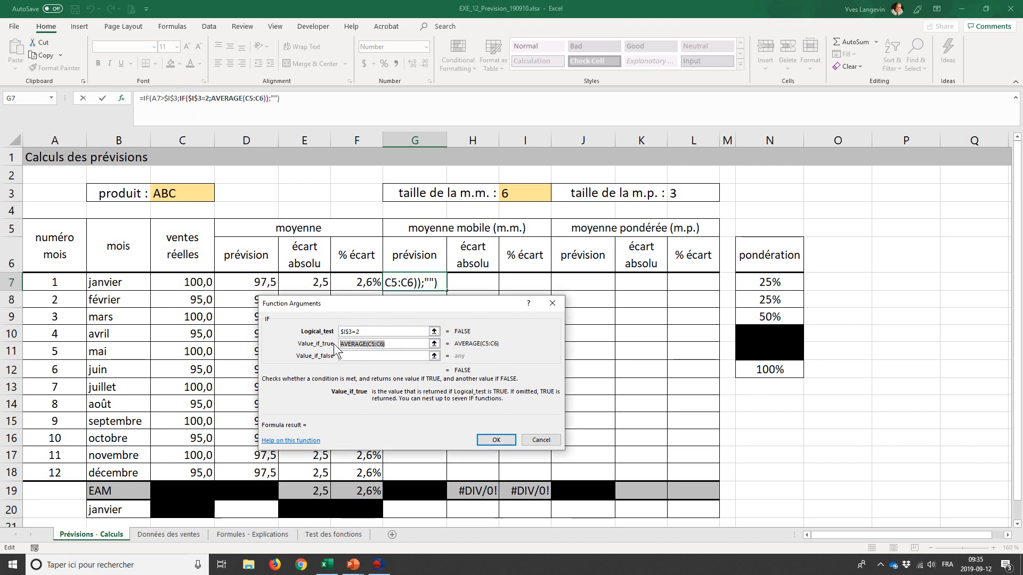
Nest another IF as the value if false of the $I$3=2 IF, with the logical test $I$3=3.
left_click(349, 356)
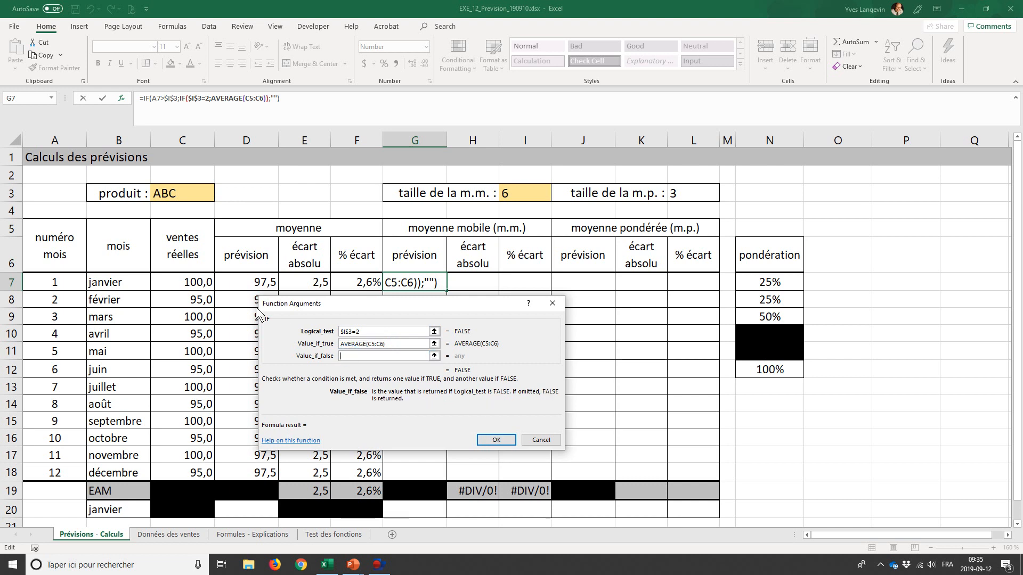
left_click(53, 99)
left_click(53, 99)
left_click(52, 99)
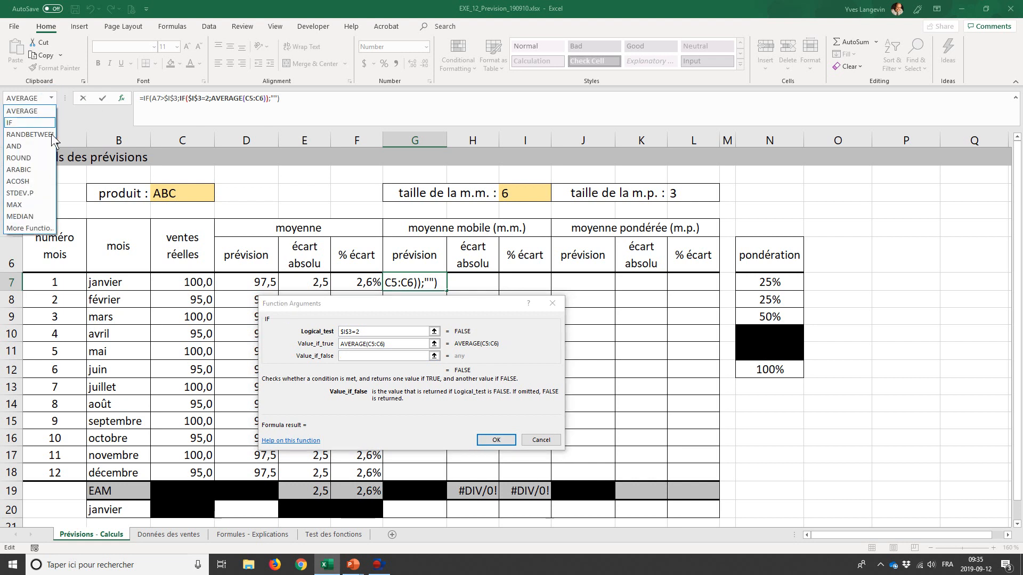
left_click(44, 229)
left_click(445, 332)
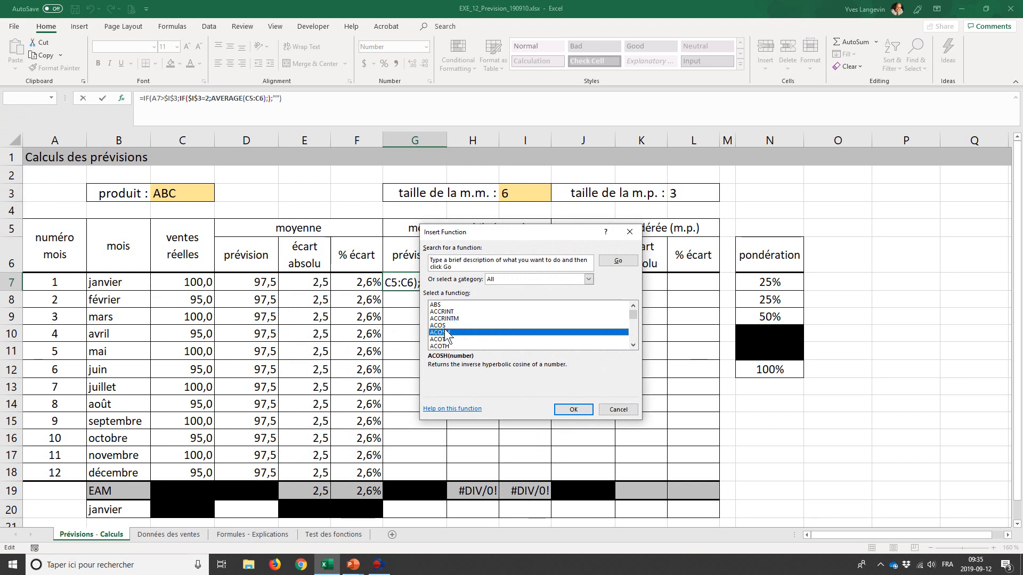
key("i")
key("Return")
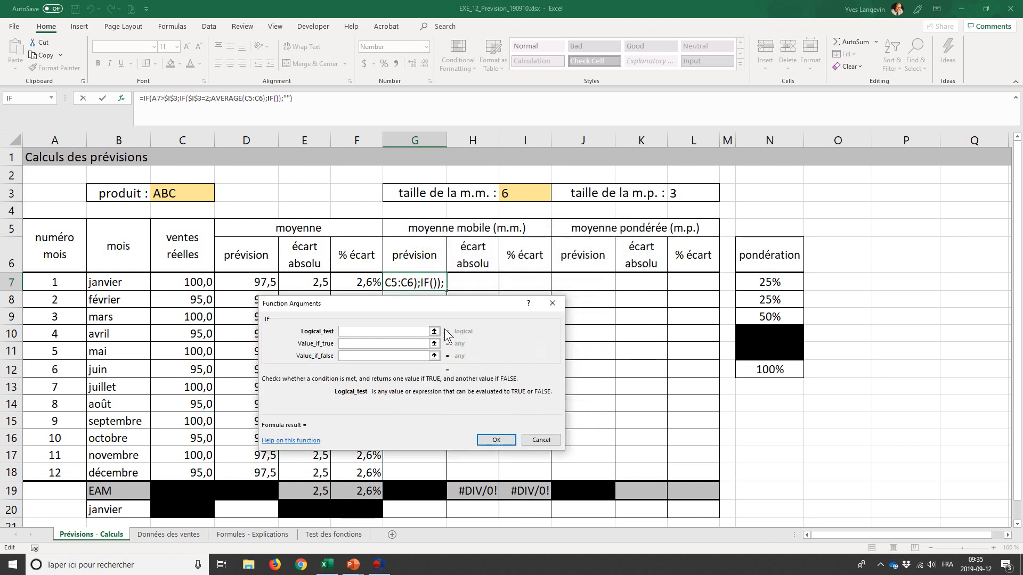
left_click(517, 196)
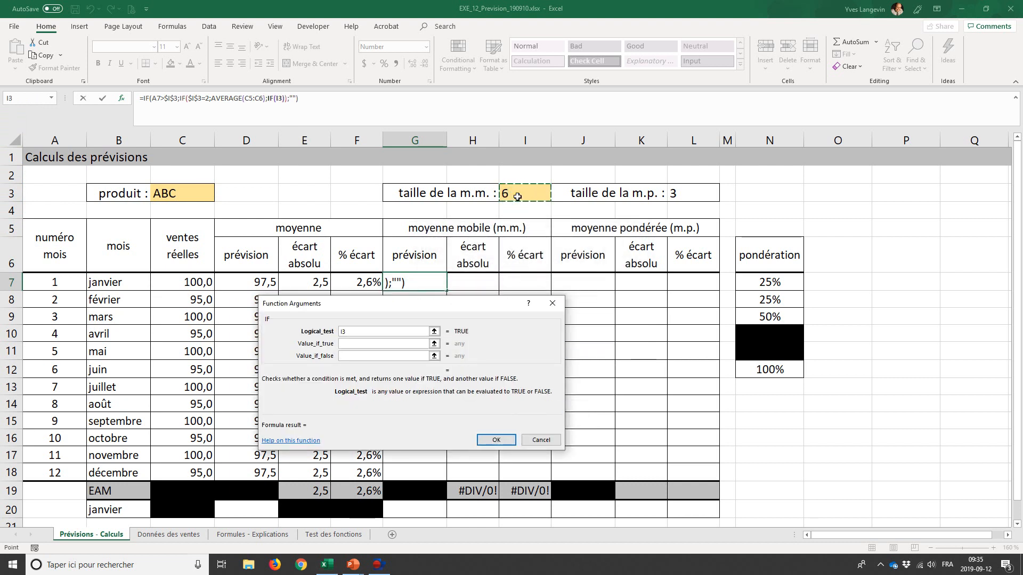
type("=3")
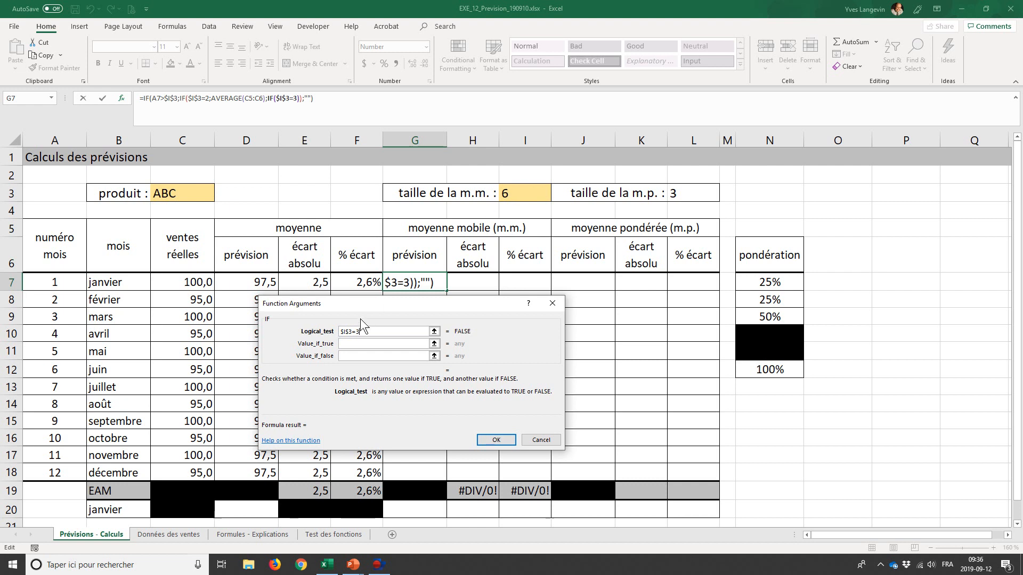
Nest an AVERAGE of C4:C6 as the value if true of the $I$3=3 IF.
left_click(358, 343)
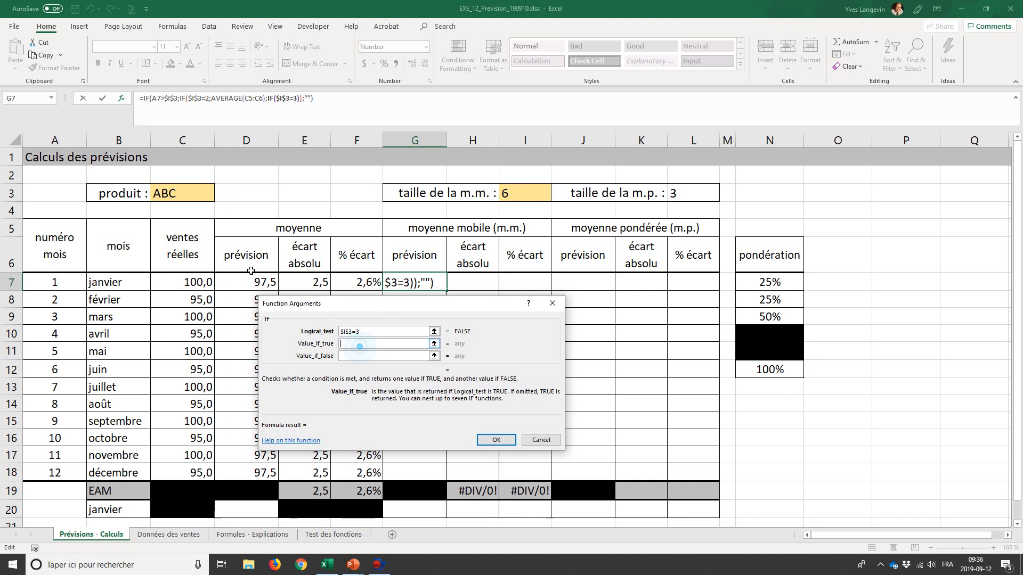
left_click(52, 99)
left_click(53, 99)
left_click(52, 99)
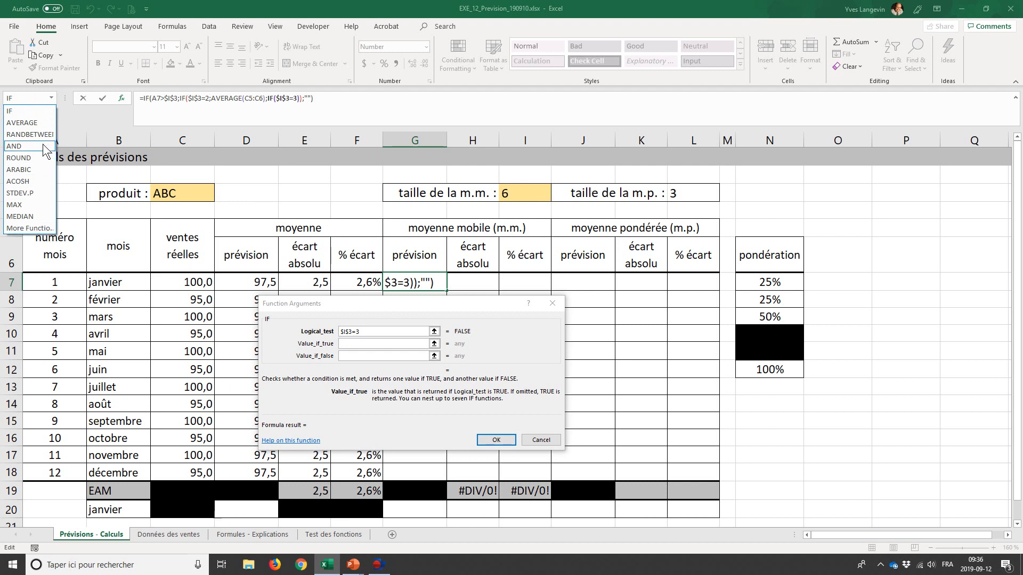
left_click(32, 123)
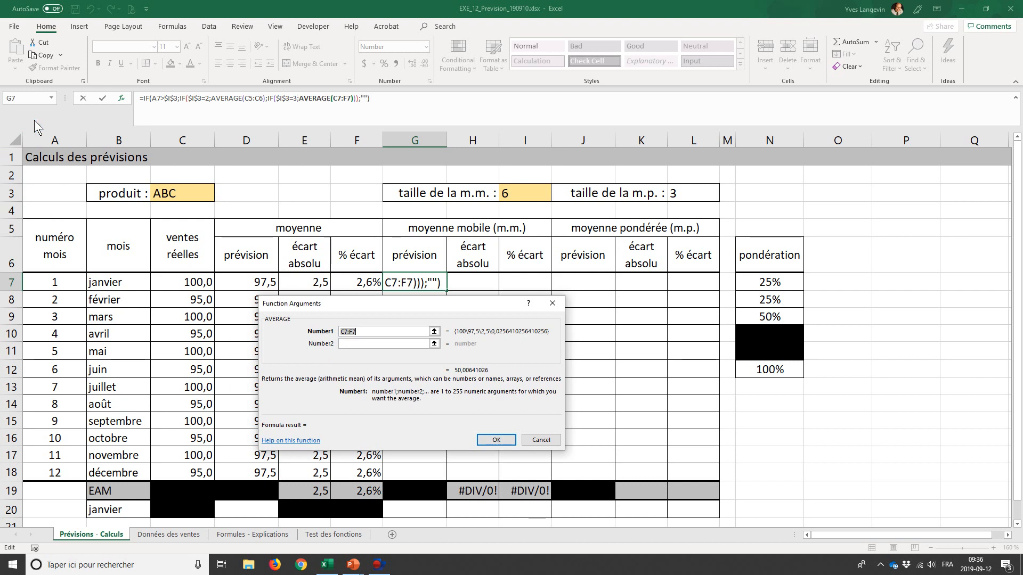
left_click_drag(162, 261, 167, 217)
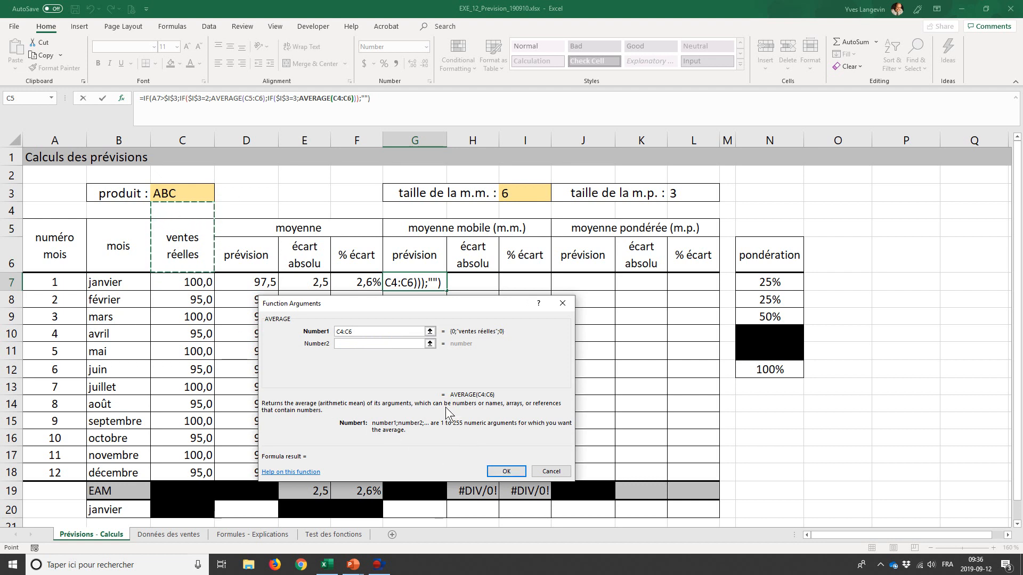
Return to the $I$3=3 IF's arguments and nest another IF as its value if false, testing $I$3=4.
left_click(270, 100)
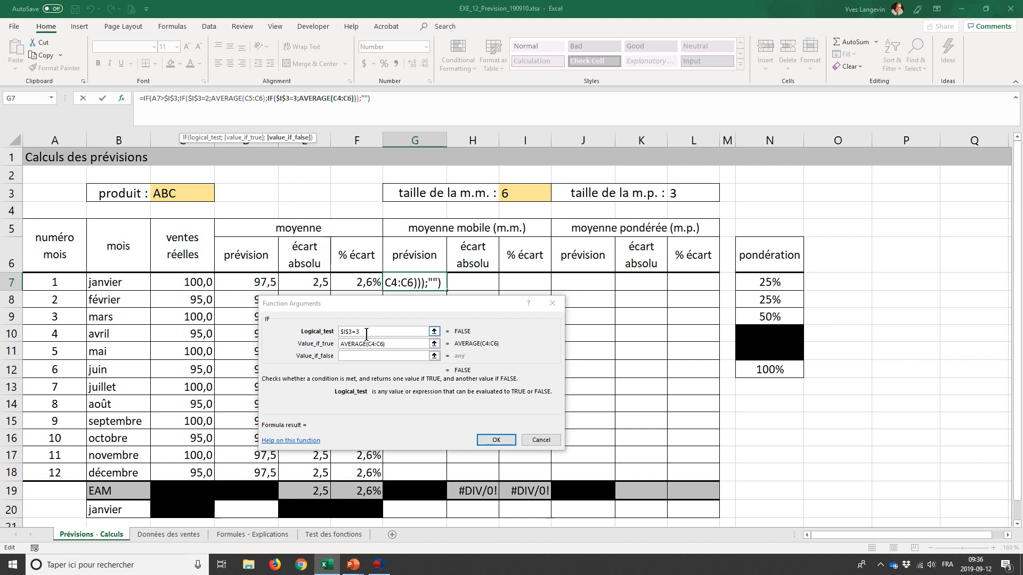
left_click(323, 328)
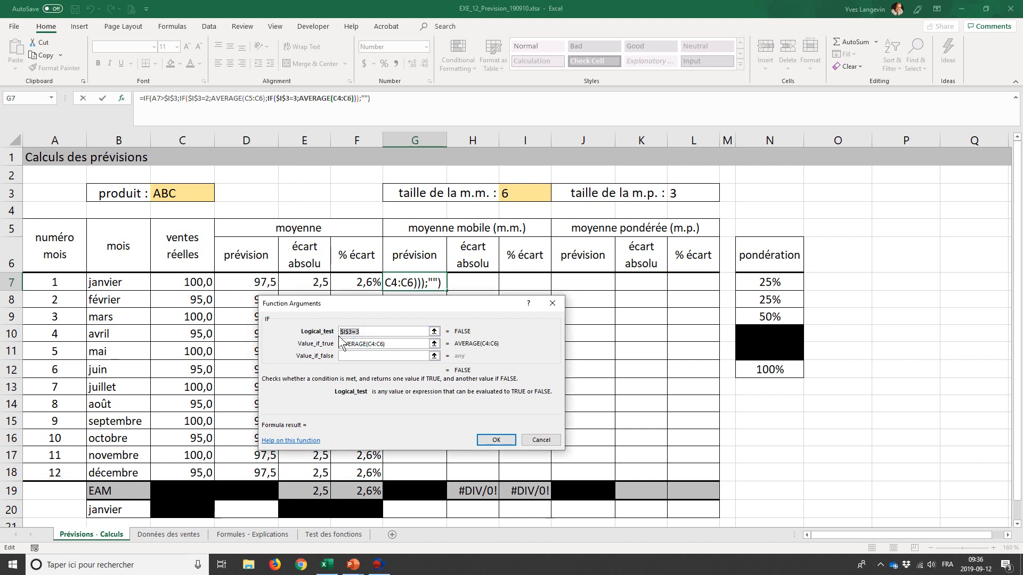
left_click_drag(385, 346, 341, 344)
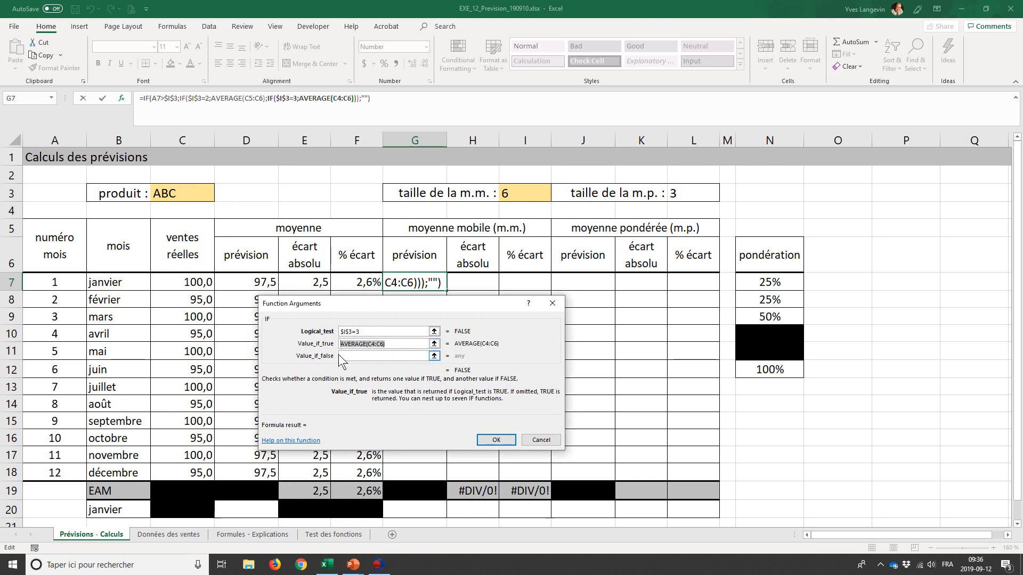
left_click(341, 356)
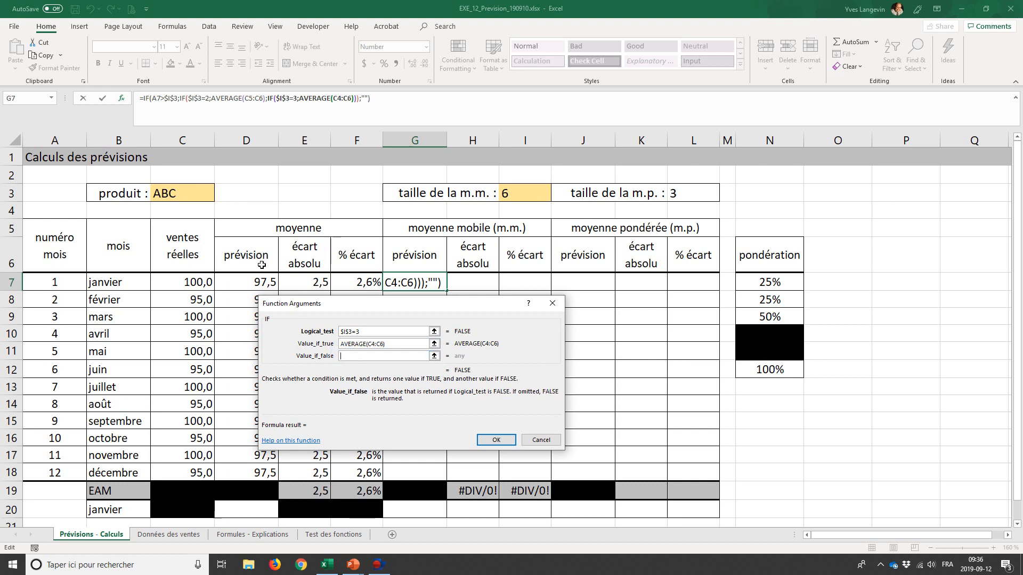
left_click(52, 98)
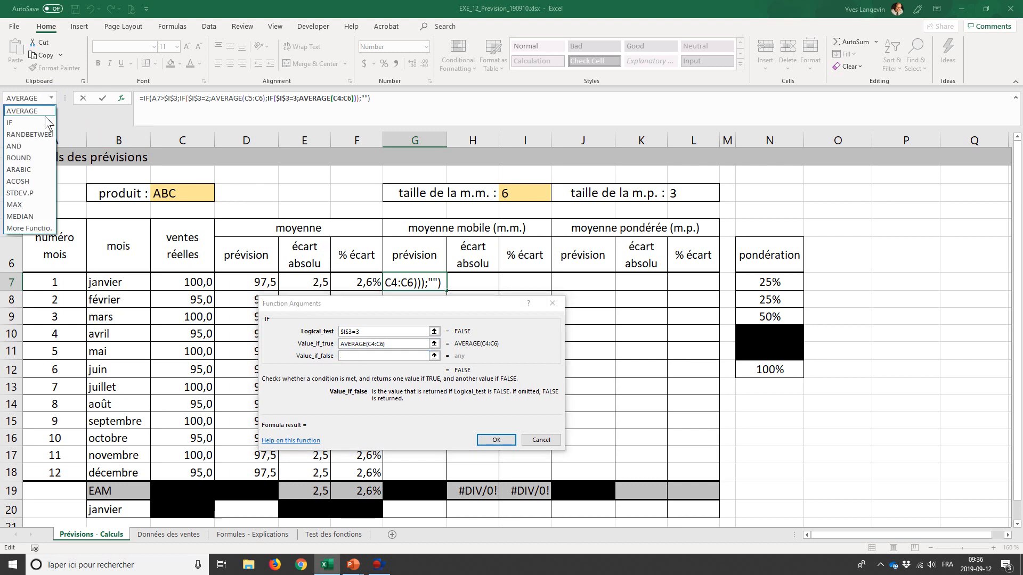
left_click(43, 119)
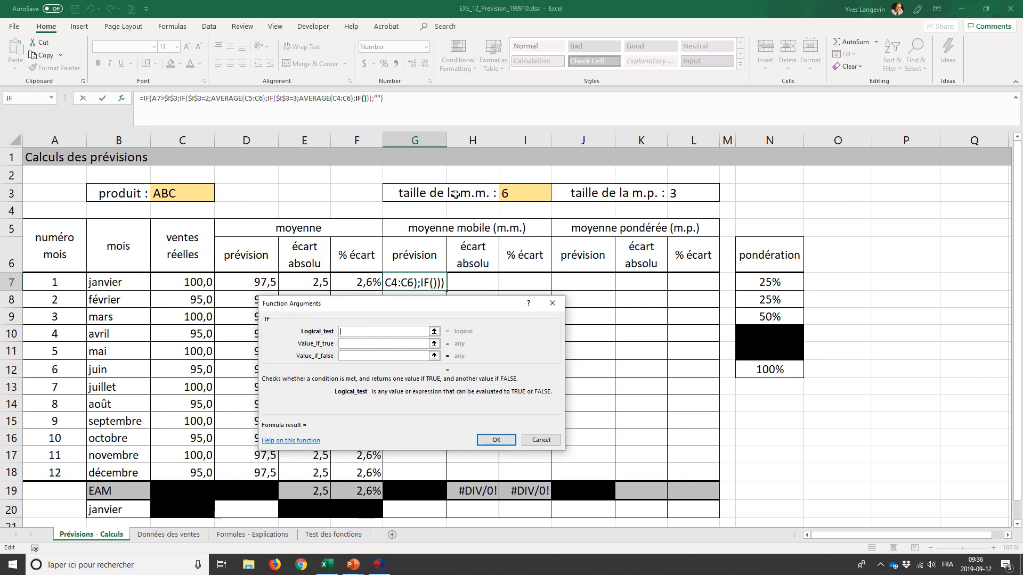
left_click(503, 193)
key("F4")
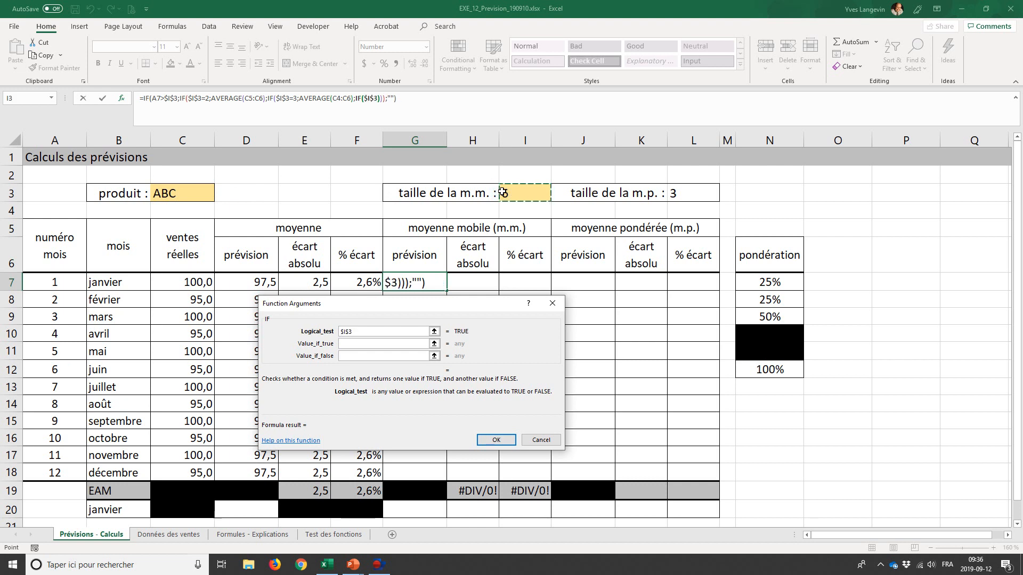
type("=4")
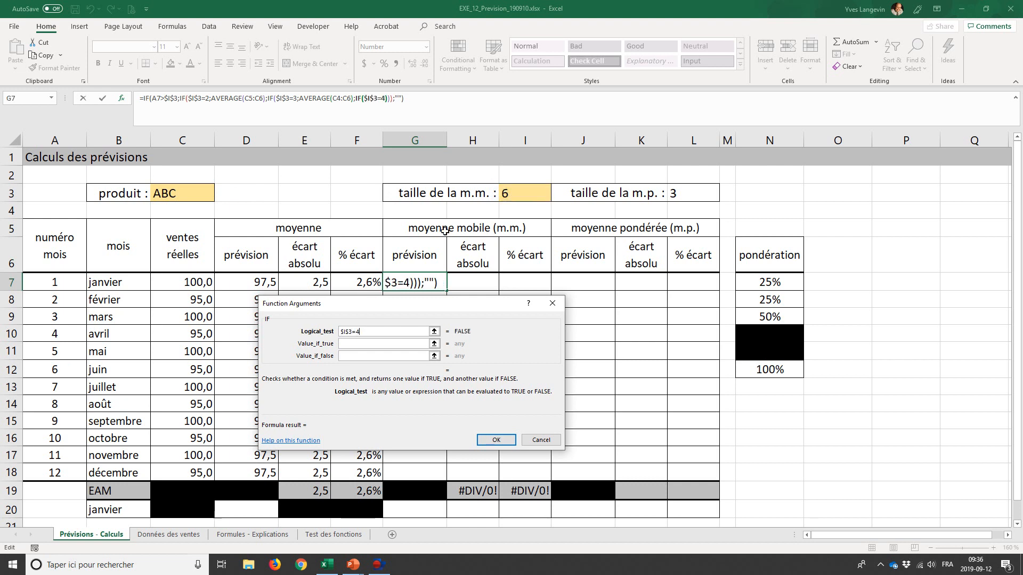
Nest an AVERAGE of C3:C6 as the value if true of the $I$3=4 IF.
left_click(384, 342)
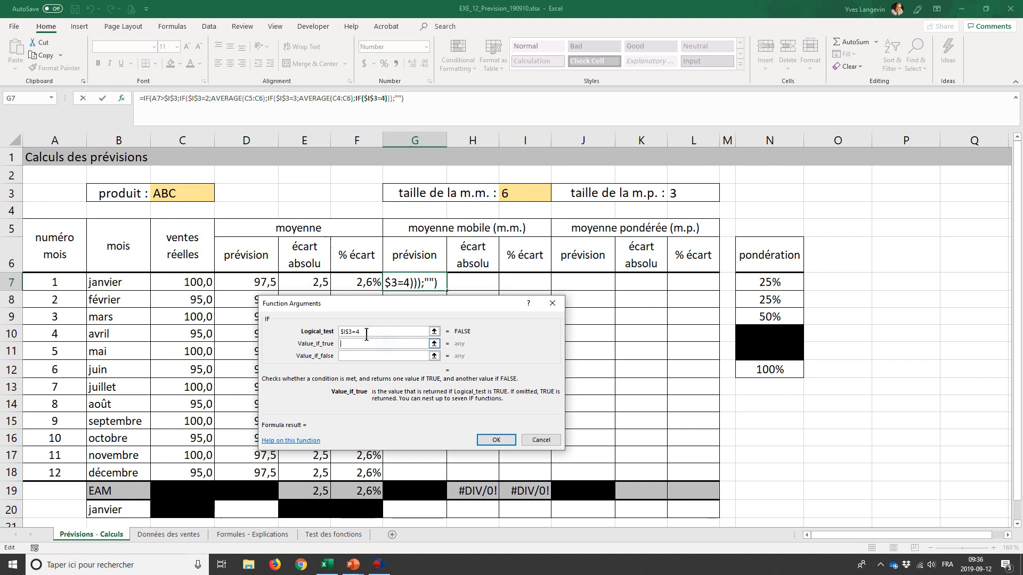
left_click(50, 98)
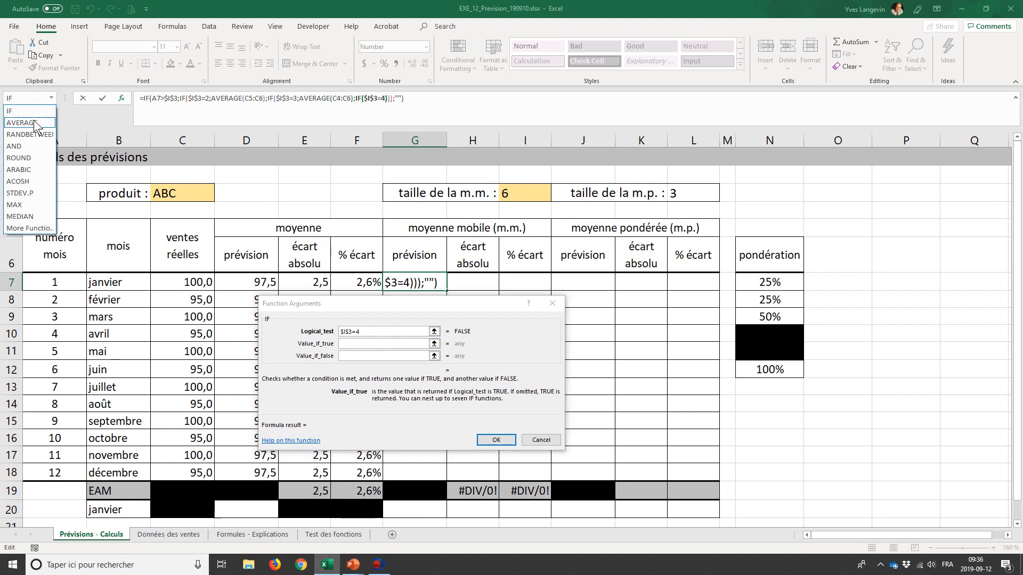
left_click(33, 120)
left_click_drag(163, 255, 183, 198)
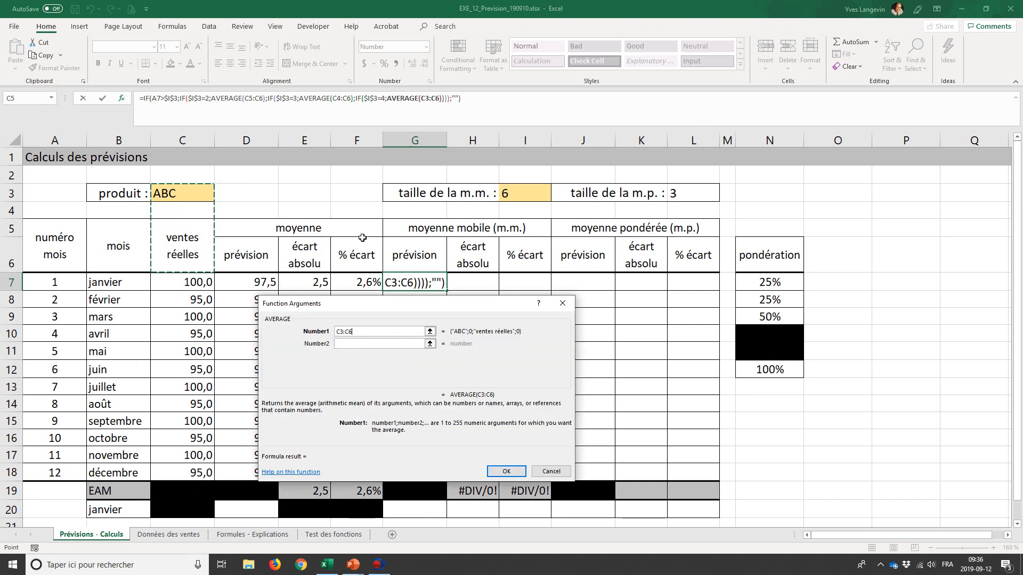
Return to the $I$3=4 IF's arguments and nest another IF as its value if false, testing $I$3=5.
left_click(360, 99)
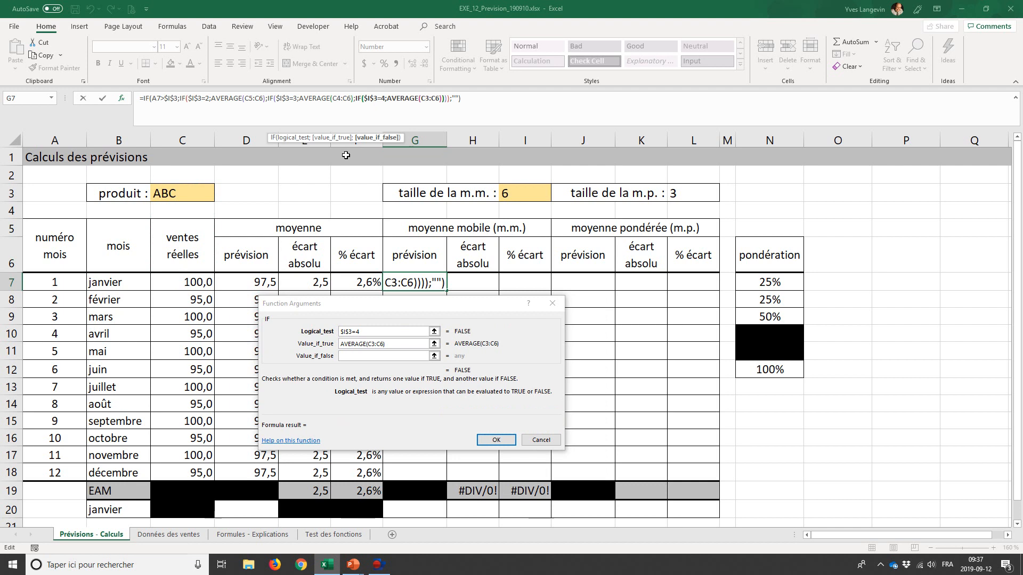
left_click(372, 331)
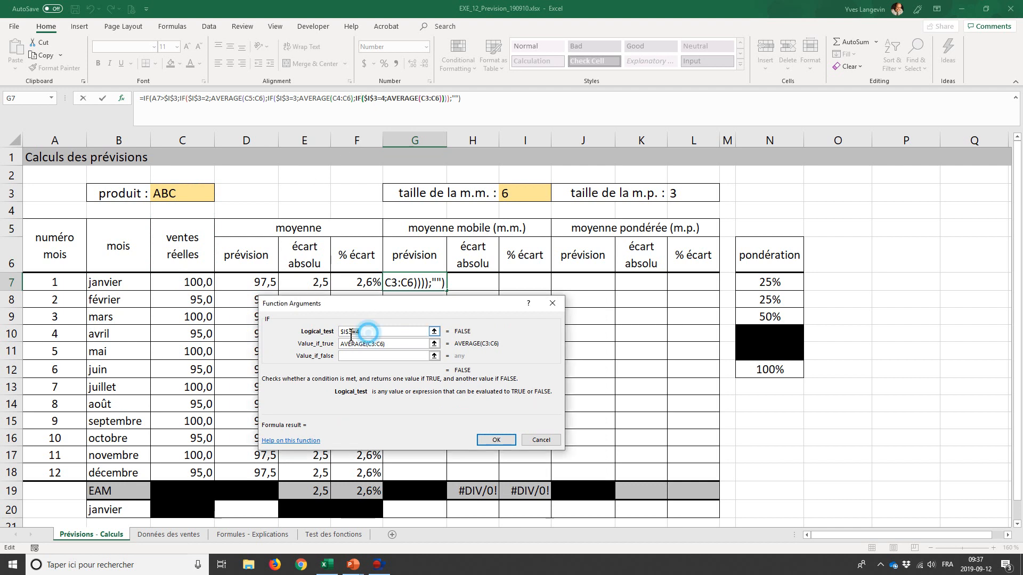
key("Tab")
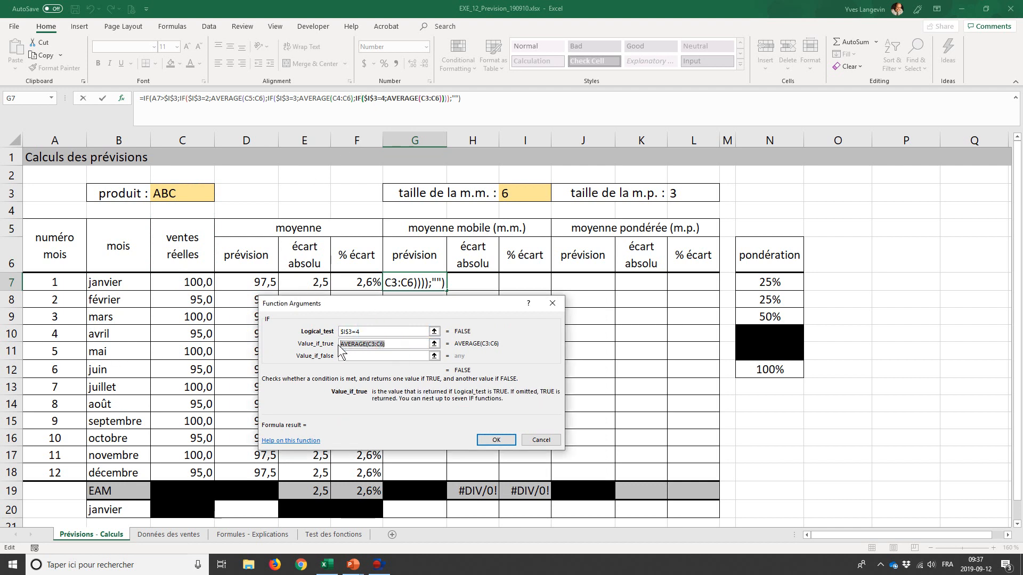
left_click(344, 355)
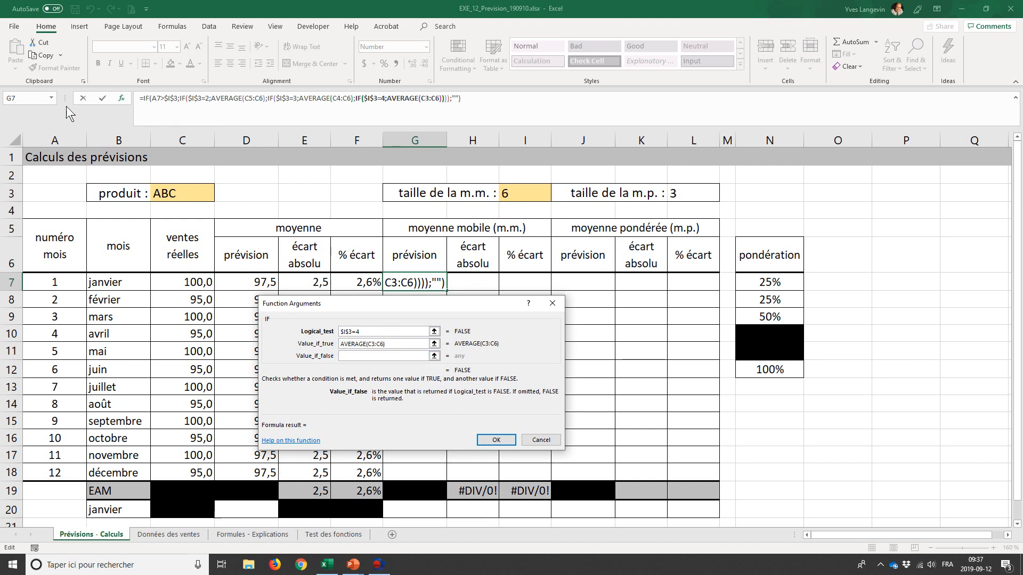
left_click(52, 98)
left_click(43, 117)
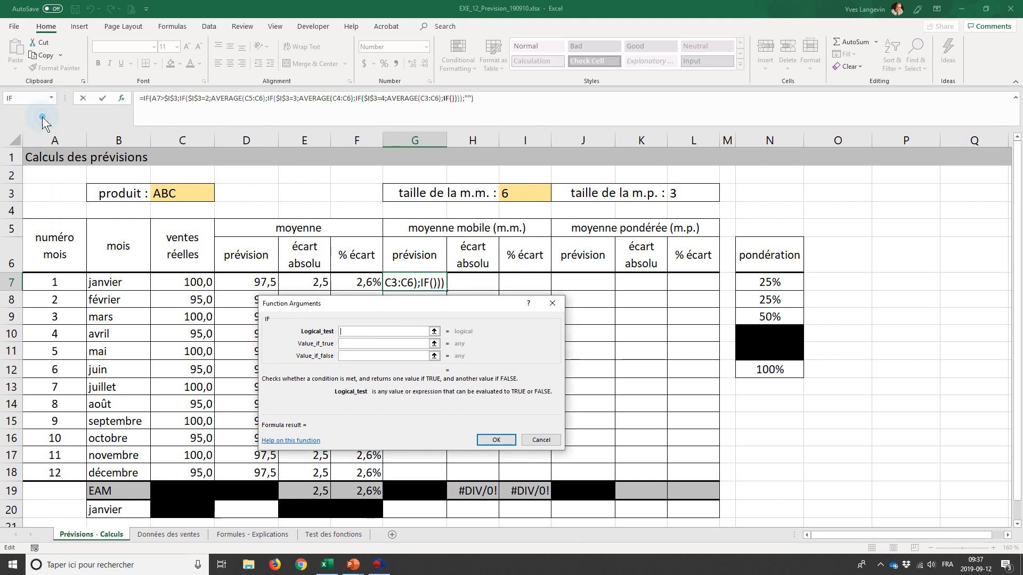
left_click(507, 196)
key("F4")
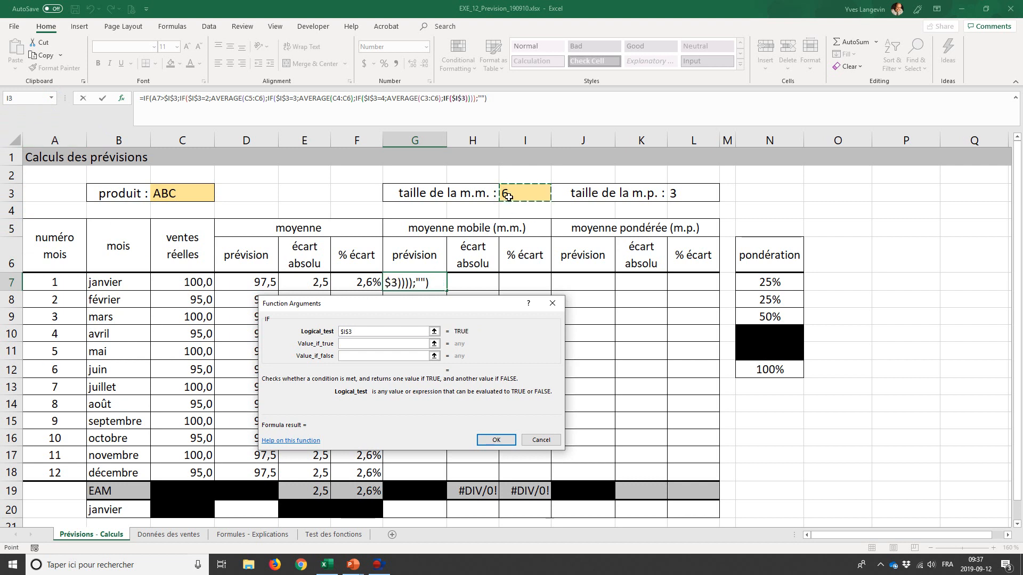
type("=5")
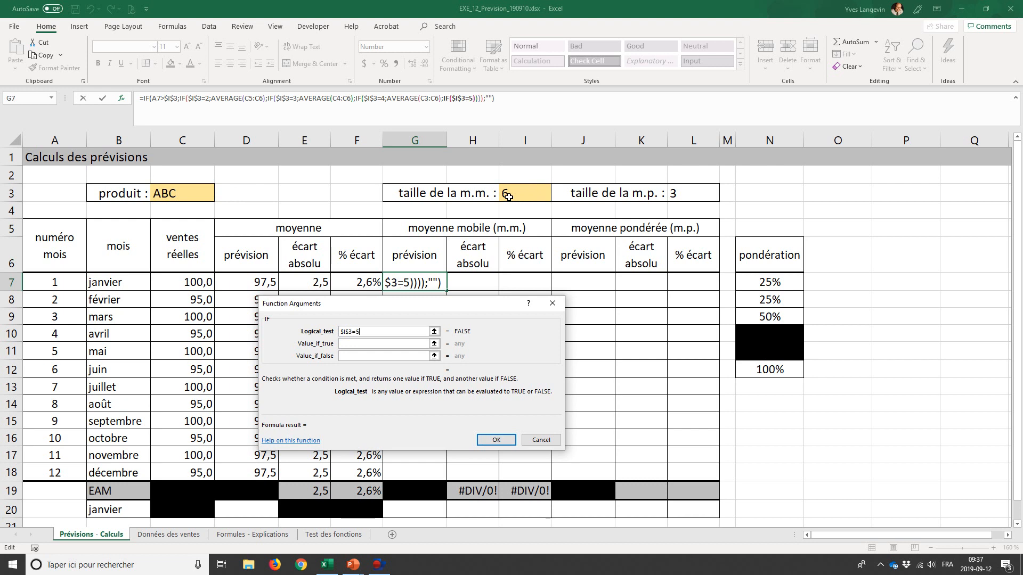
Nest an AVERAGE of C2:C6 as the value if true of the $I$3=5 IF.
left_click(377, 344)
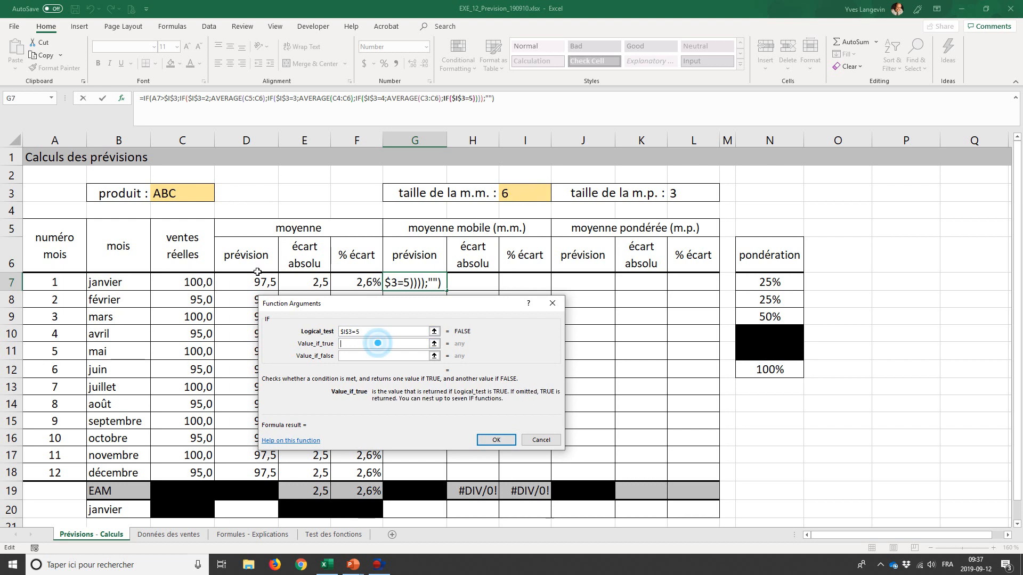
left_click(52, 98)
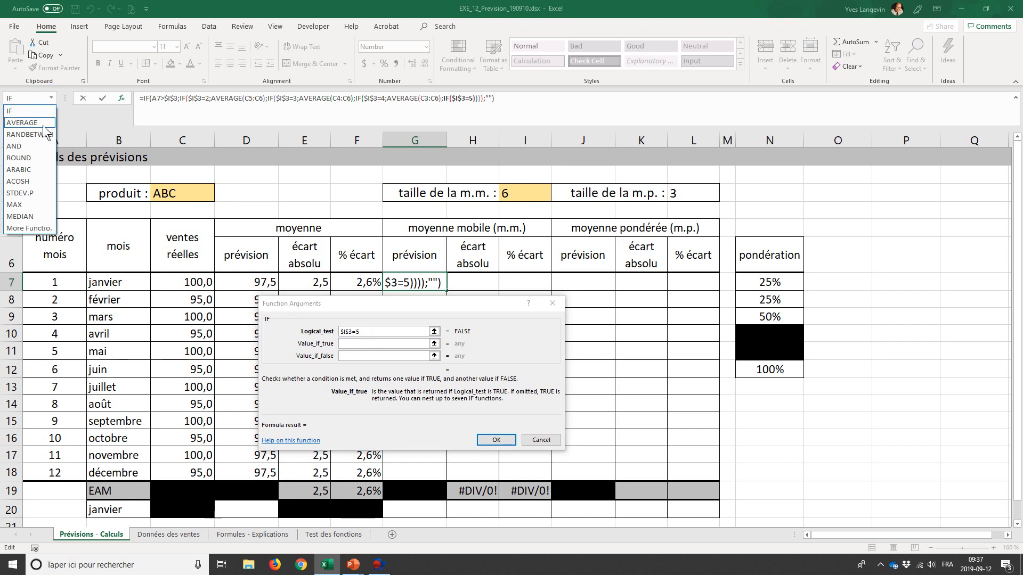
left_click(41, 124)
left_click_drag(181, 261, 188, 181)
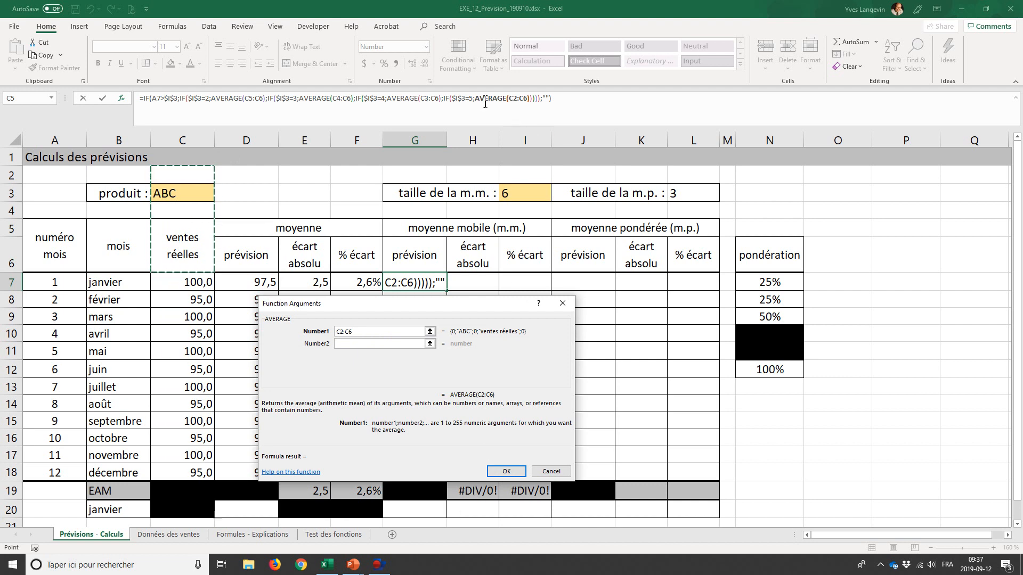
Set the value if false of the $I$3=5 IF to the text imprévue and enter the completed formula in G7.
left_click(446, 99)
left_click_drag(361, 332, 341, 352)
left_click(346, 356)
type("imprévue")
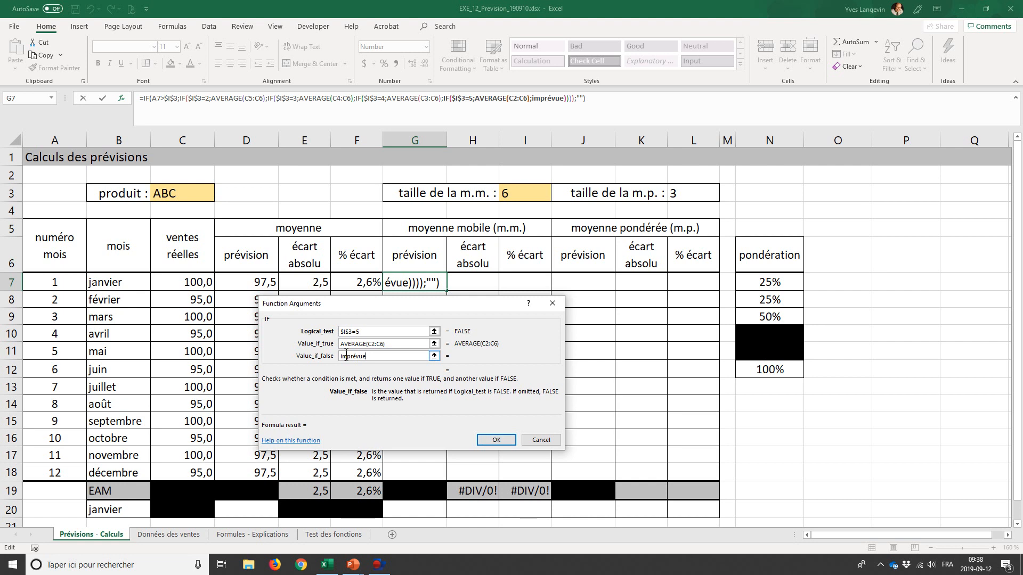
left_click(493, 443)
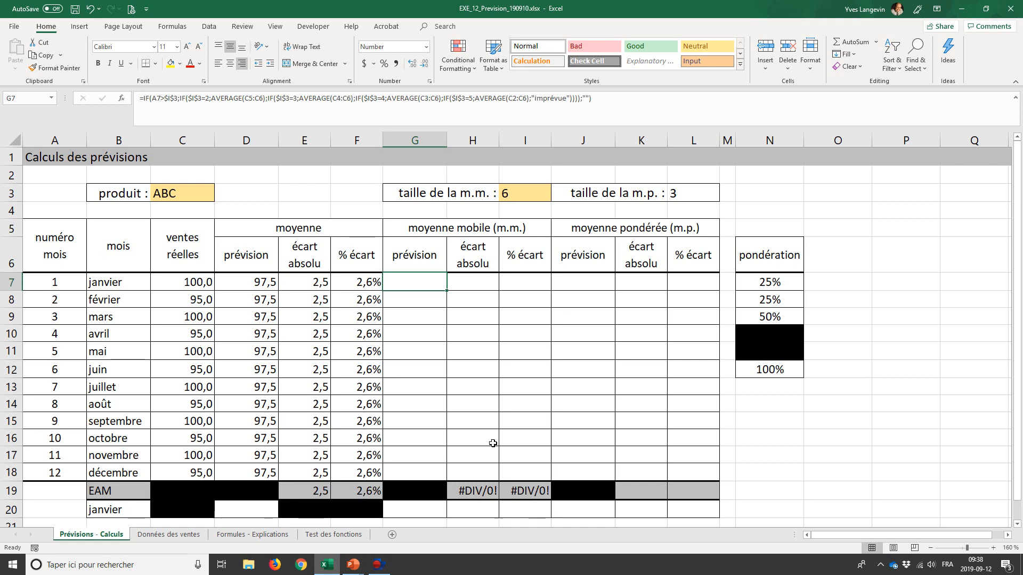
Set the moving-average size in I3 to 2.
left_click(522, 196)
type("2")
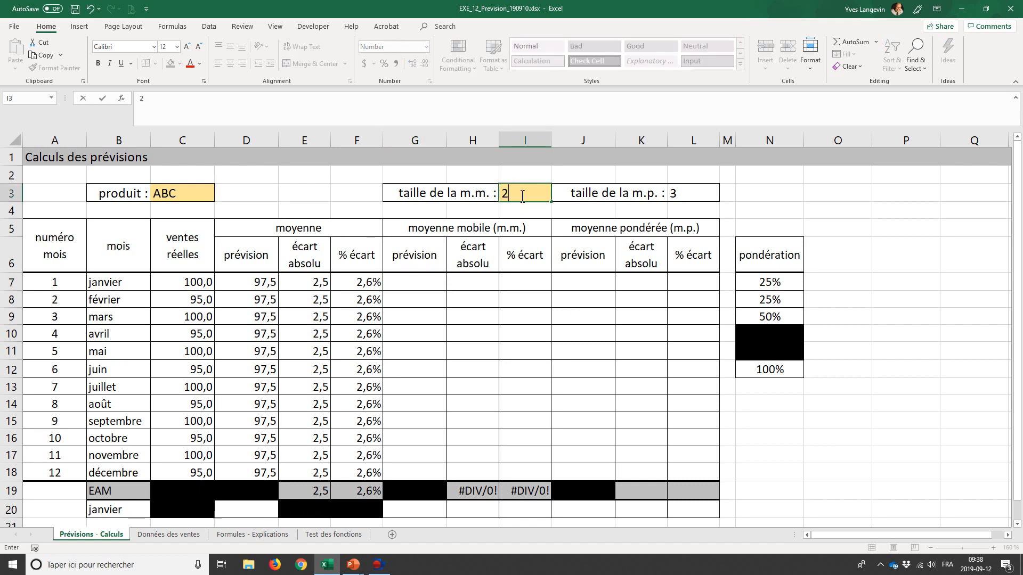
key("Return")
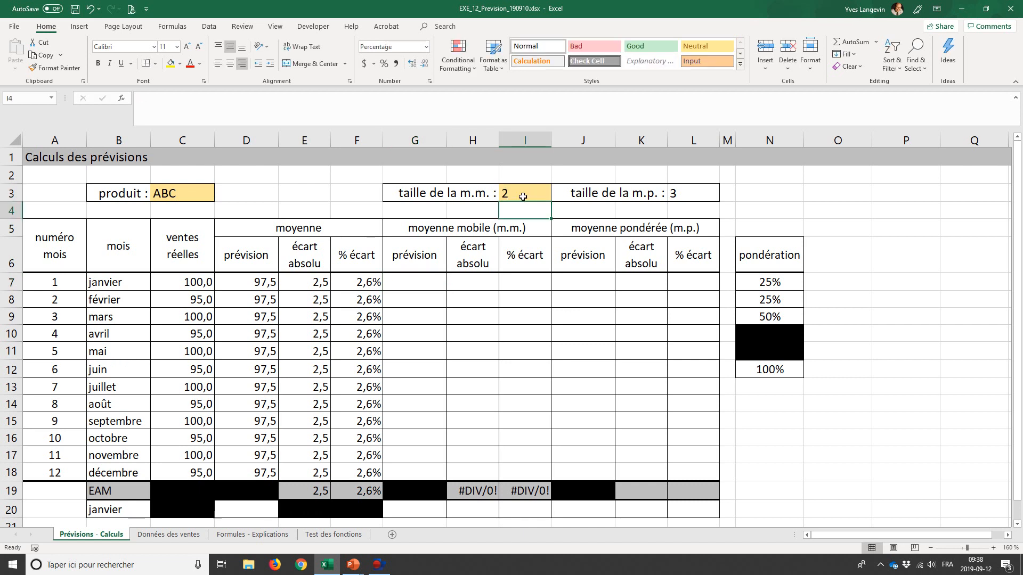
Fill the G7 moving-average formula down through G18 and check the forecast row for mars.
left_click(437, 285)
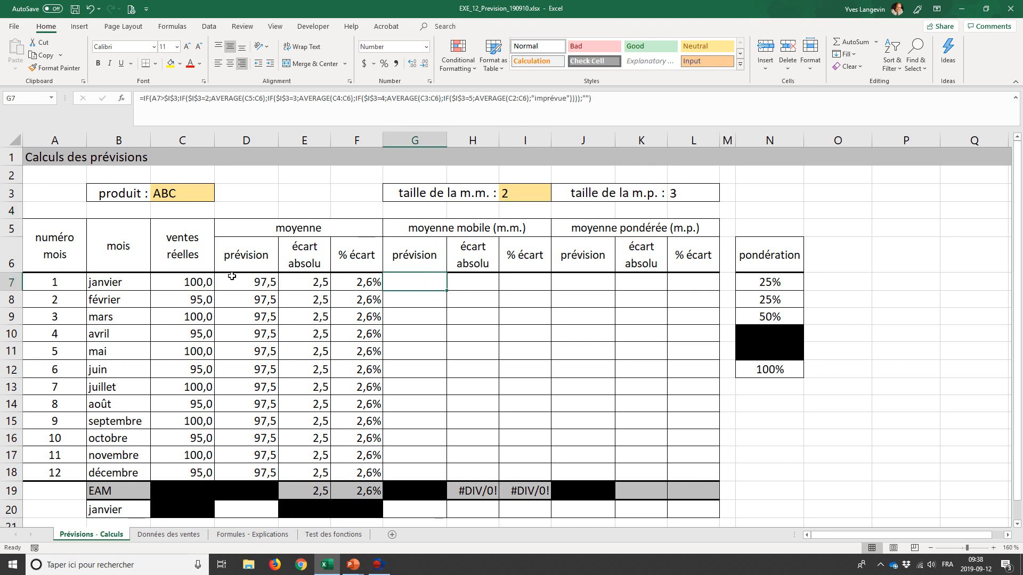
left_click_drag(447, 291, 447, 485)
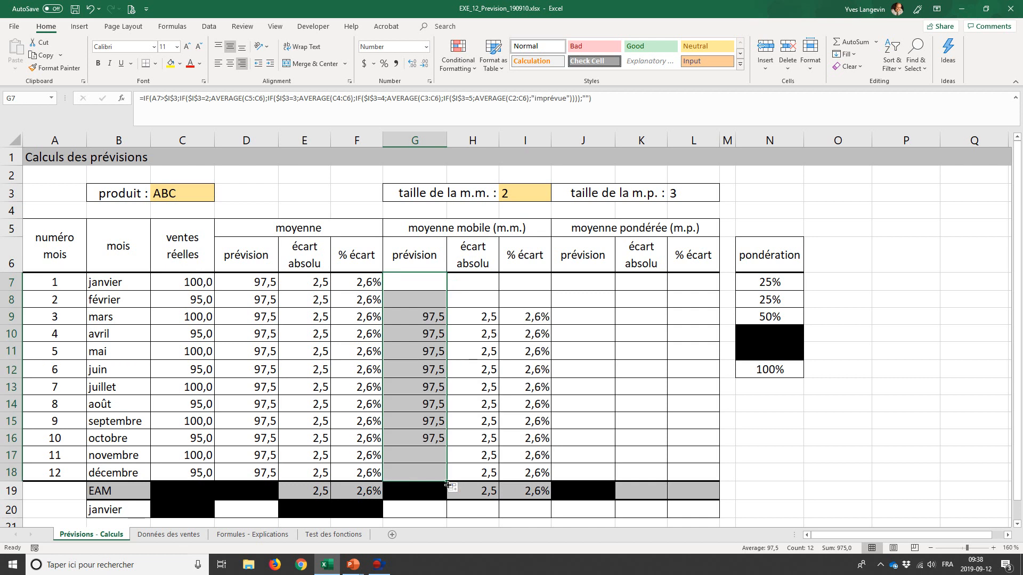
left_click(413, 317)
key("Down")
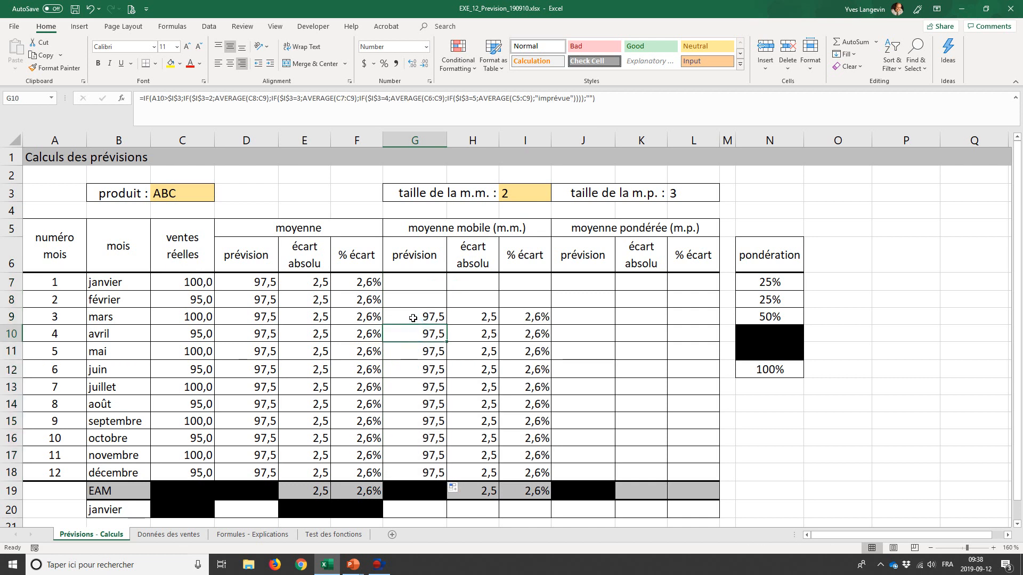
left_click(507, 194)
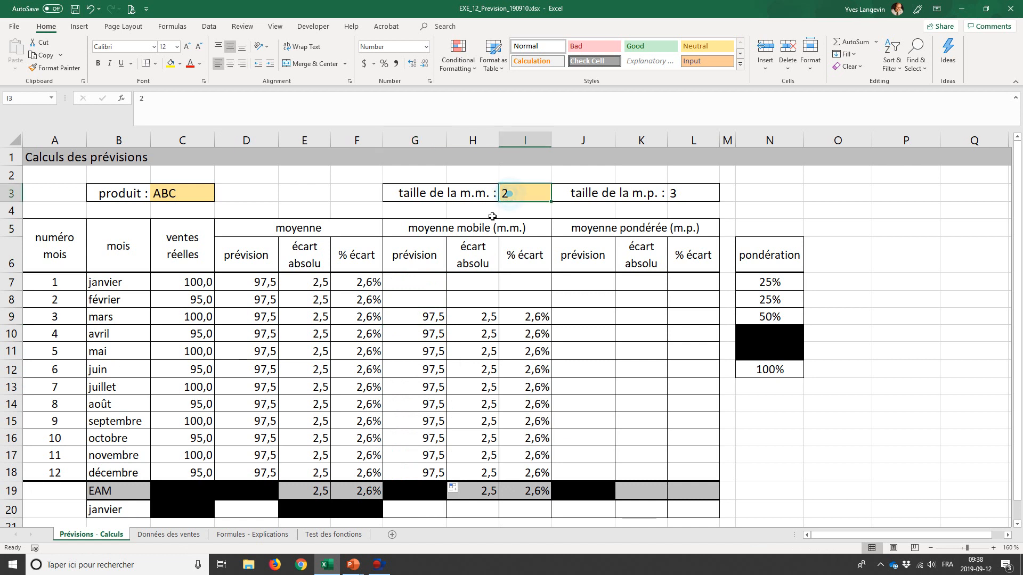
left_click_drag(429, 318, 94, 312)
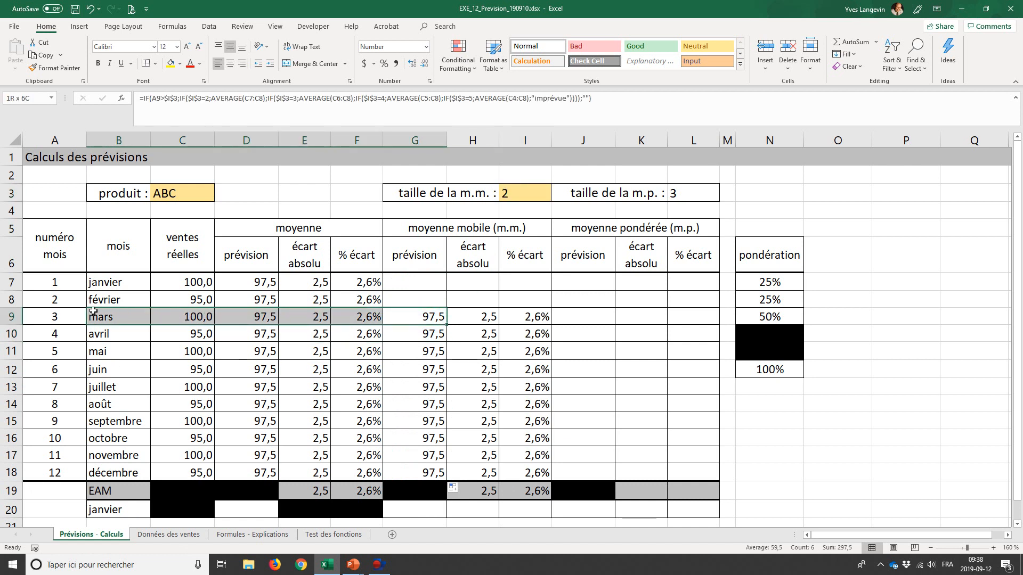
Test the forecasts with a moving-average size of 3 in I3.
left_click(515, 190)
type("3")
key("Return")
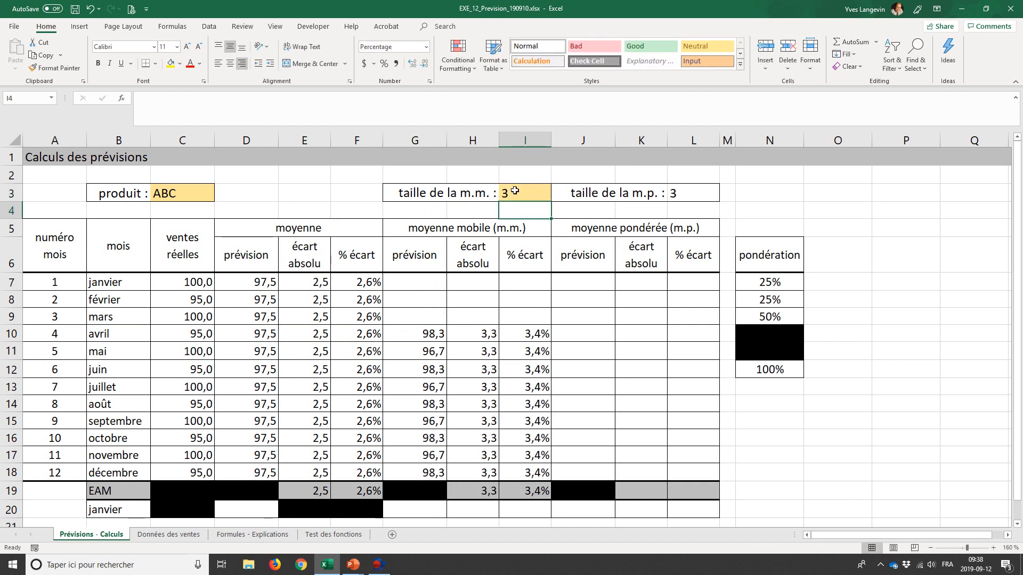
Set the moving-average size in I3 to 4 and check the mai forecast against the sales from janvier to avril.
left_click(515, 190)
type("4")
key("Return")
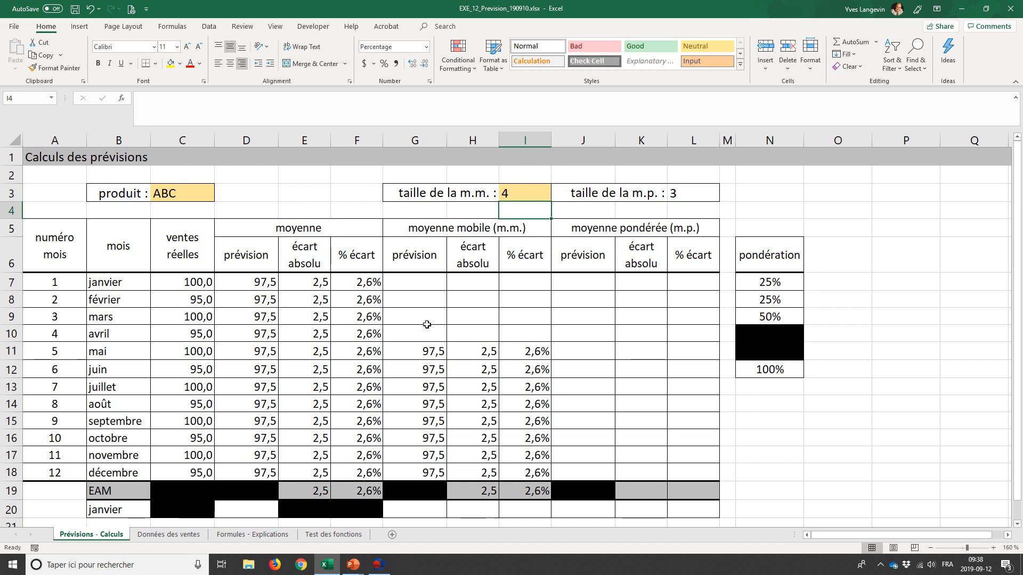
left_click_drag(434, 352, 90, 346)
left_click_drag(120, 283, 186, 325)
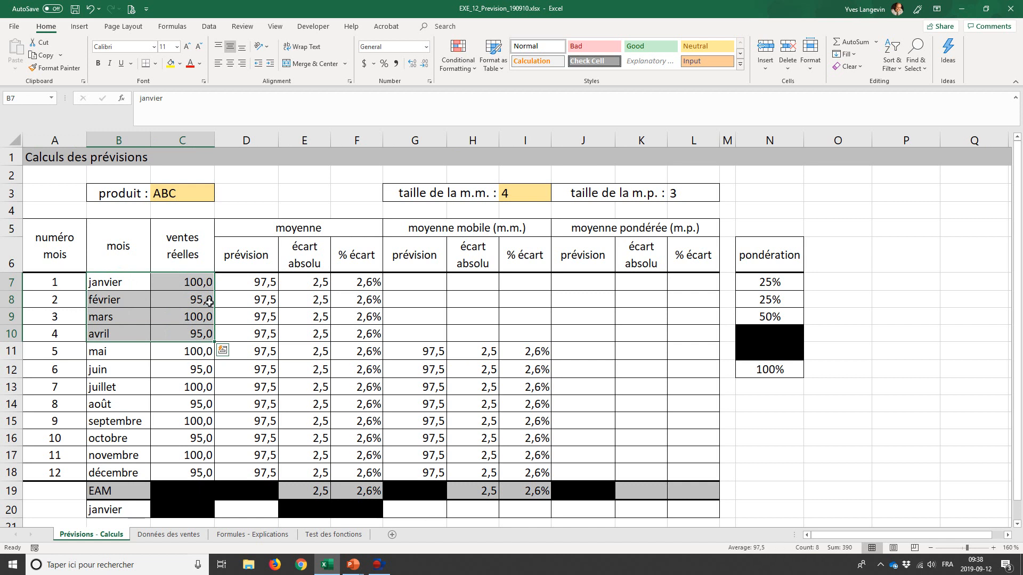
Change the moving-average size in I3 to 5 to test the last supported case of the formula.
left_click(507, 194)
type("5")
key("Return")
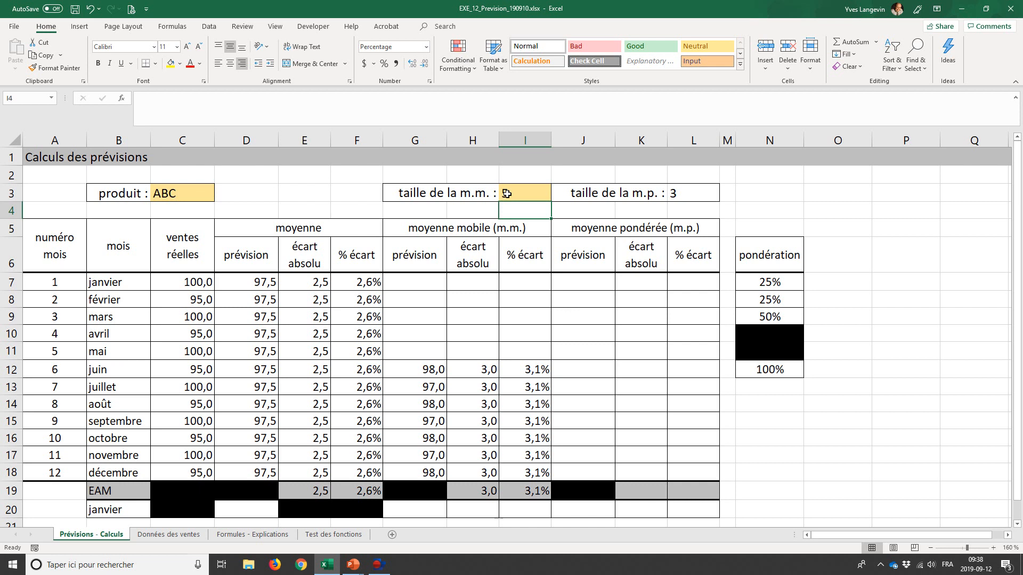
Test the formula's fallback case with an unsupported moving-average size of 1 in I3.
left_click(506, 193)
type("1")
key("Return")
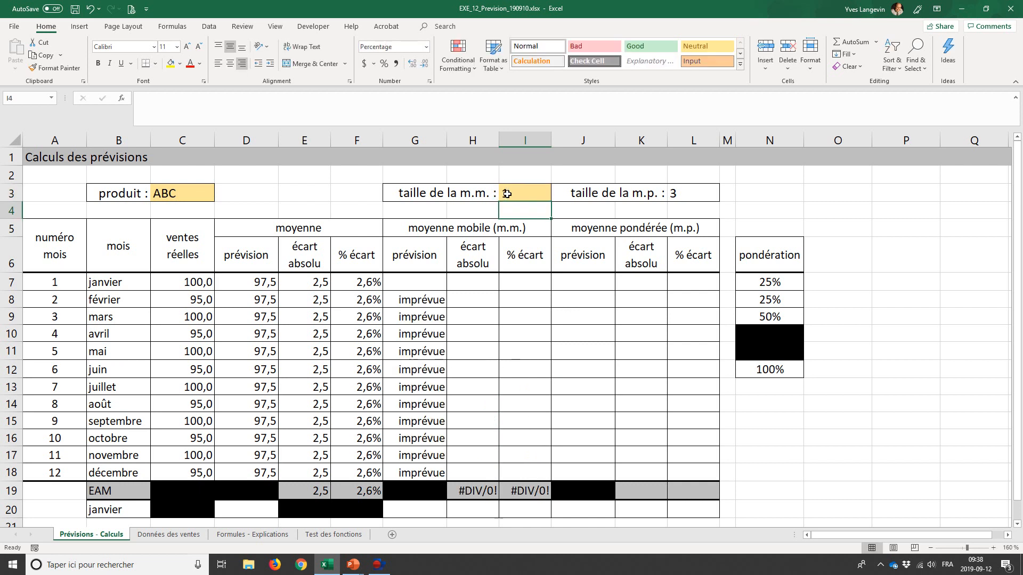
Set the moving-average size in I3 to the unsupported value 8 and switch to the PowerPoint slide show.
left_click(507, 194)
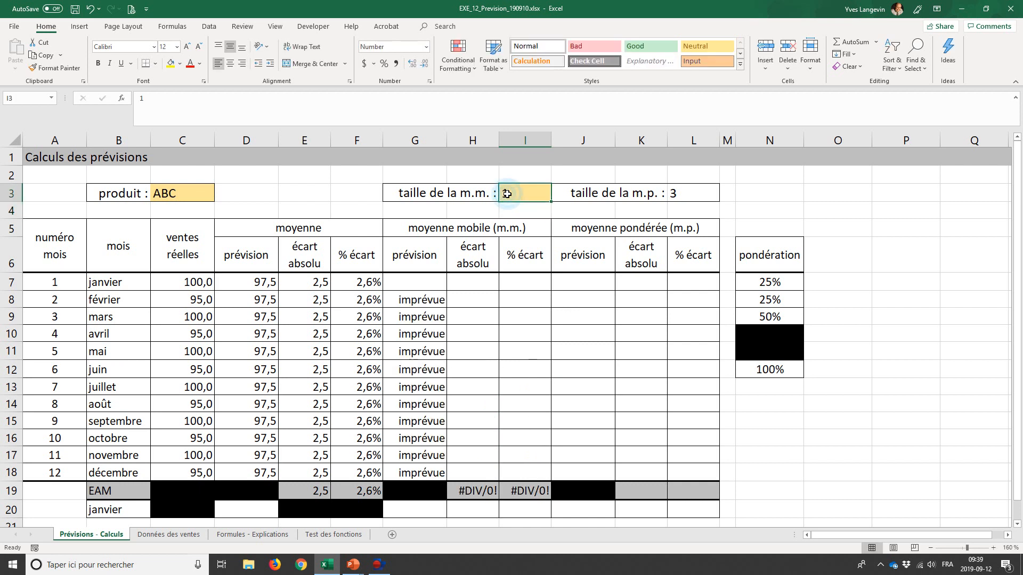
type("8")
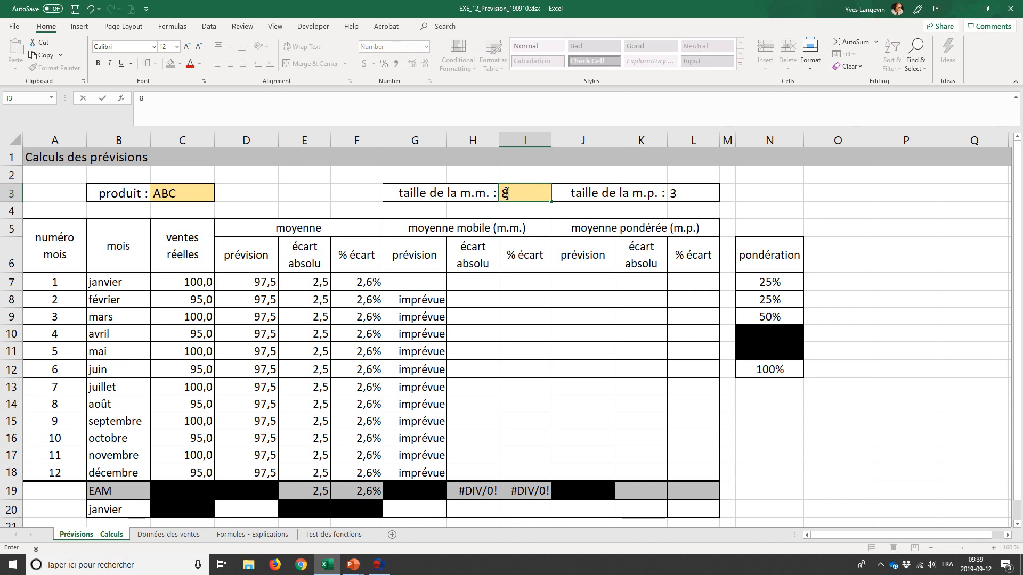
key("Return")
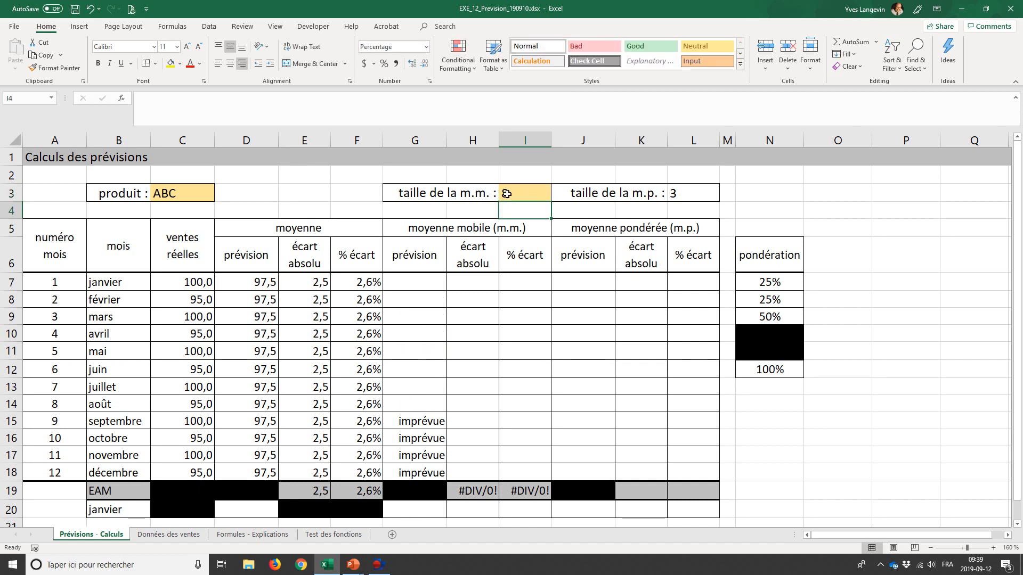
key("alt+Tab")
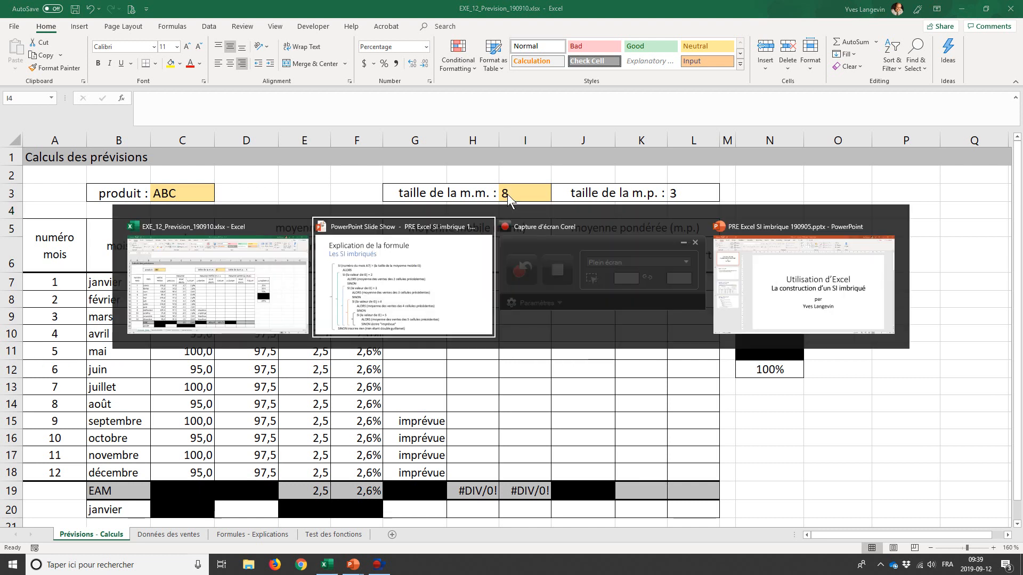